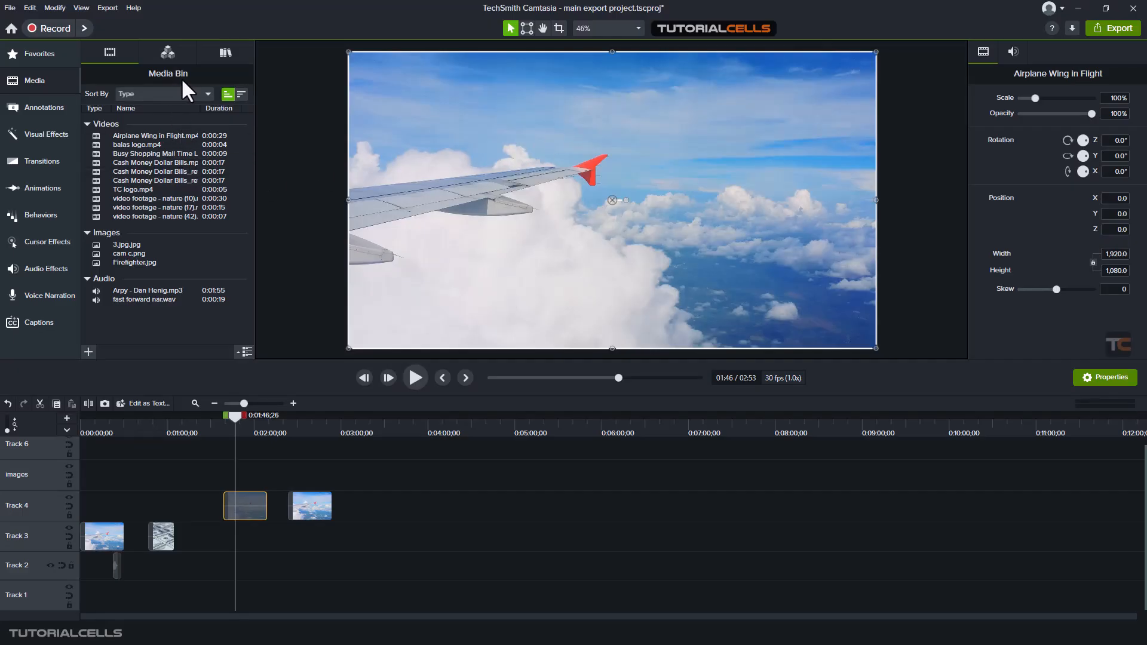
right_click(161, 319)
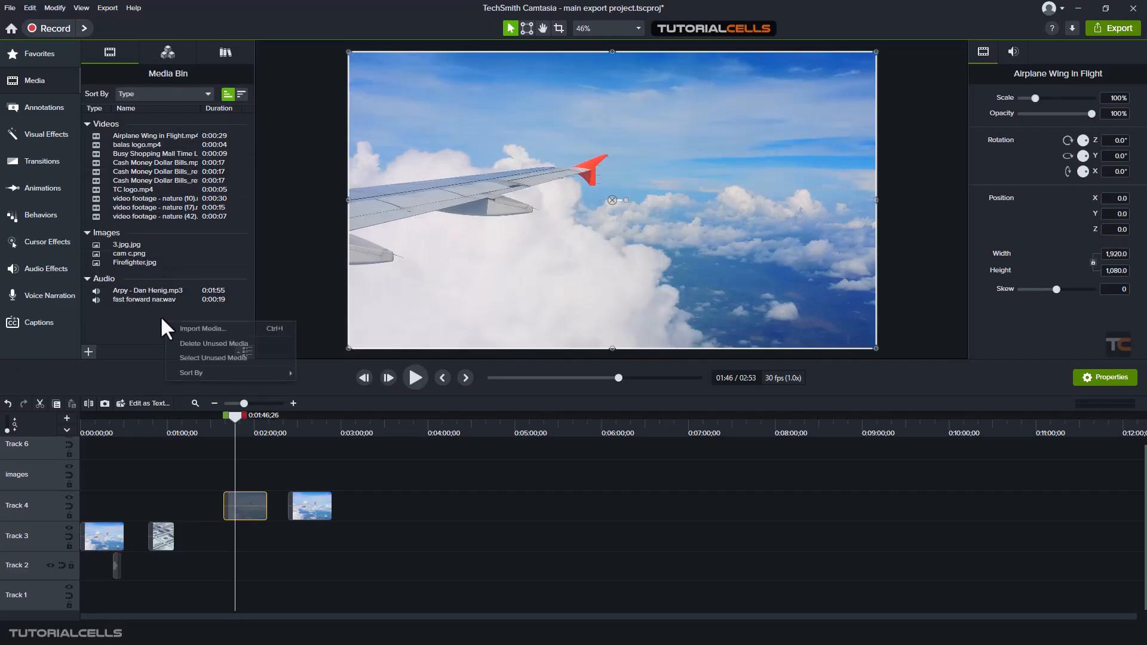
right_click(186, 198)
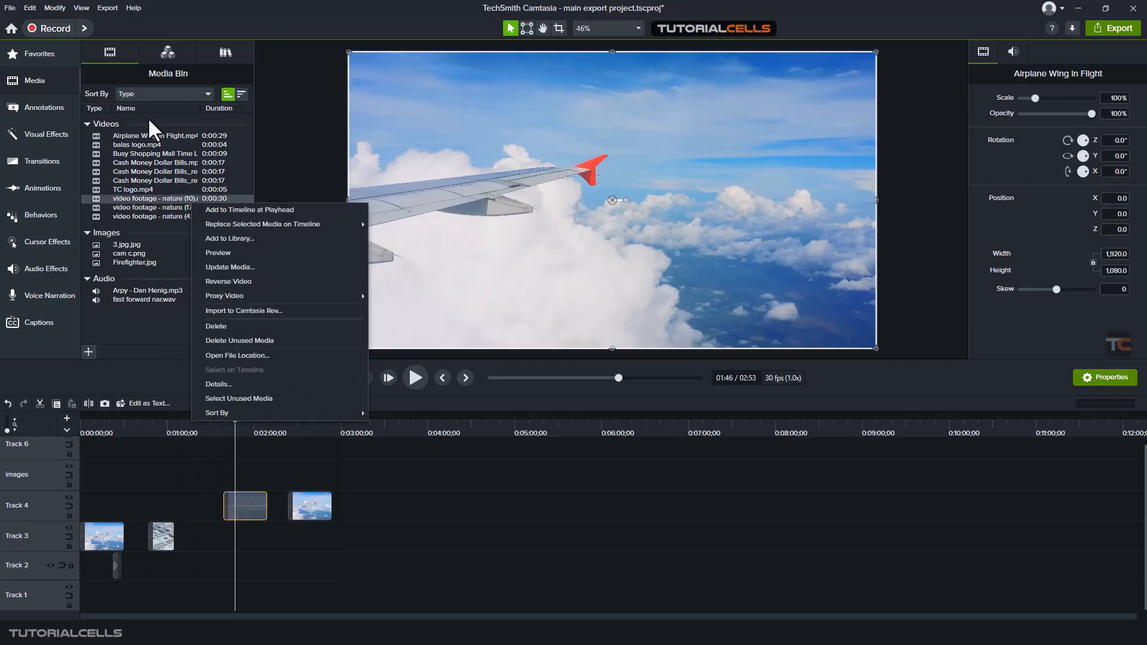
left_click(137, 317)
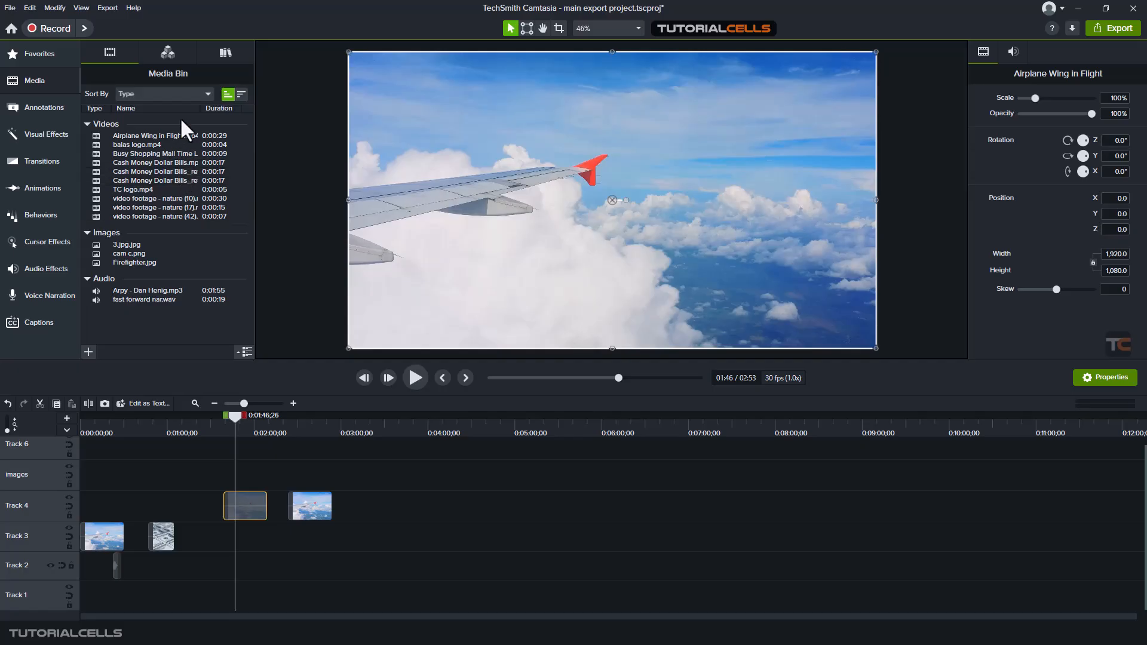
right_click(182, 136)
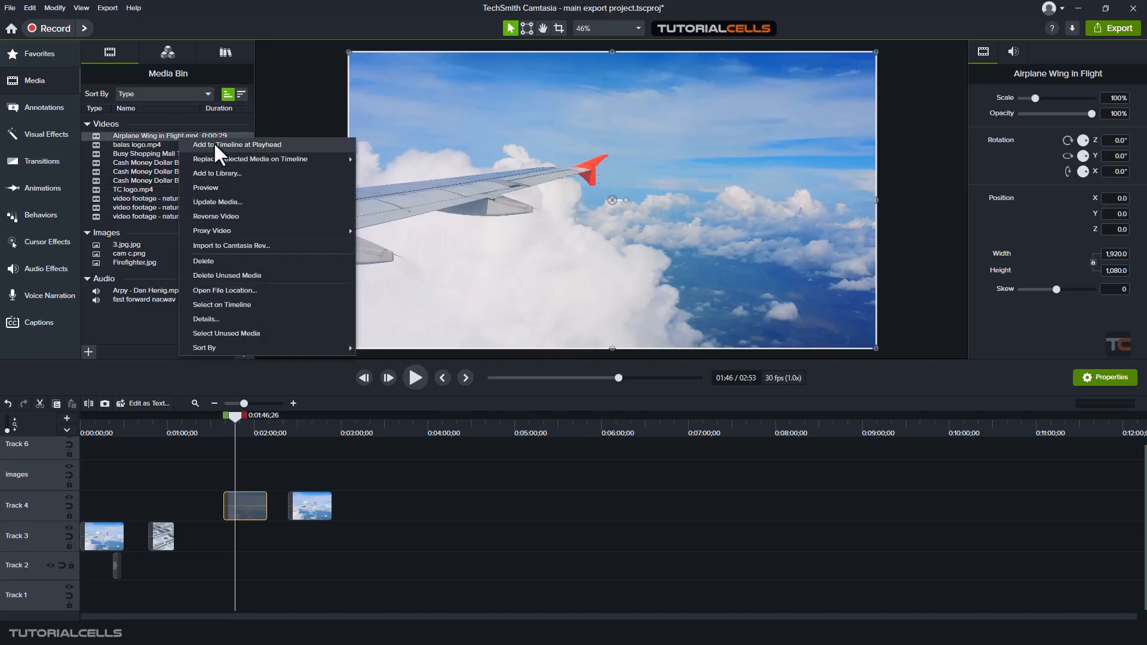
- Move the playhead to about 0:01:28 and delete both airplane clips from Track 4
left_click_drag(230, 414, 208, 415)
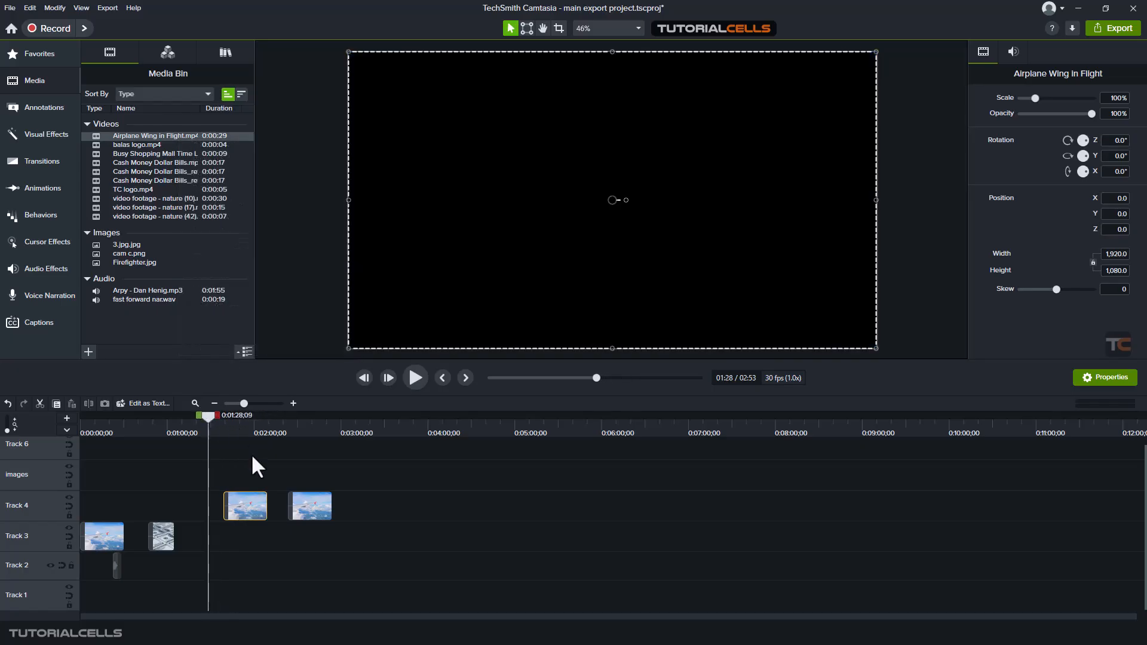
left_click_drag(222, 455, 341, 522)
key("Delete")
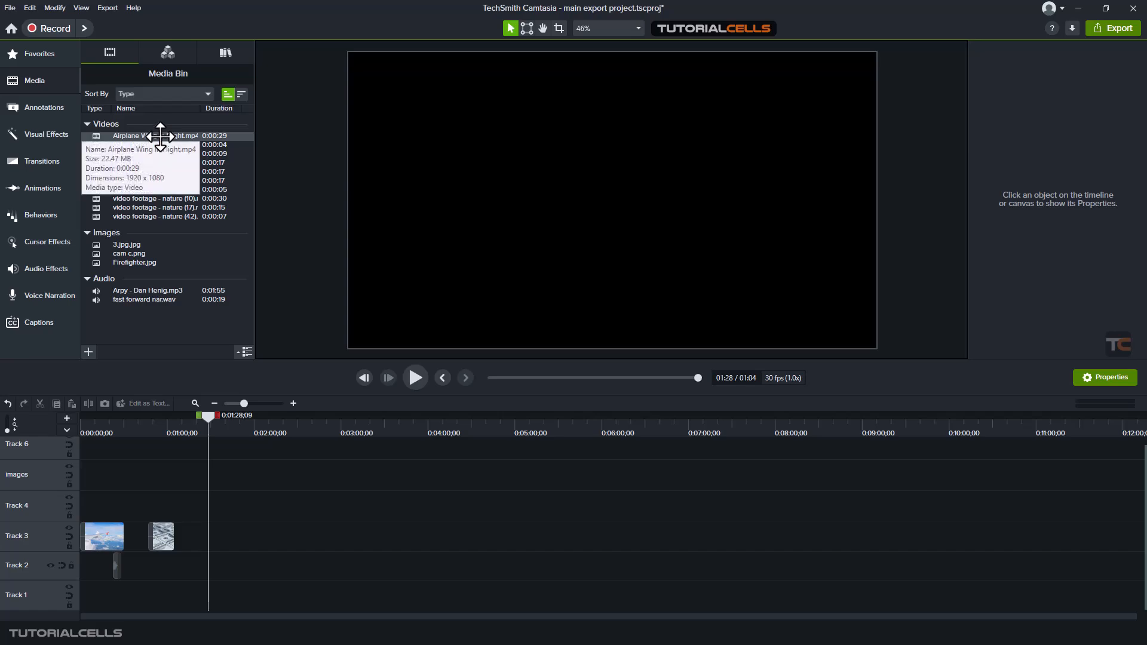
- Try adding Airplane Wing in Flight.mp4 directly onto Track 4 and also at the playhead, deleting the clip each time
left_click_drag(160, 136, 200, 503)
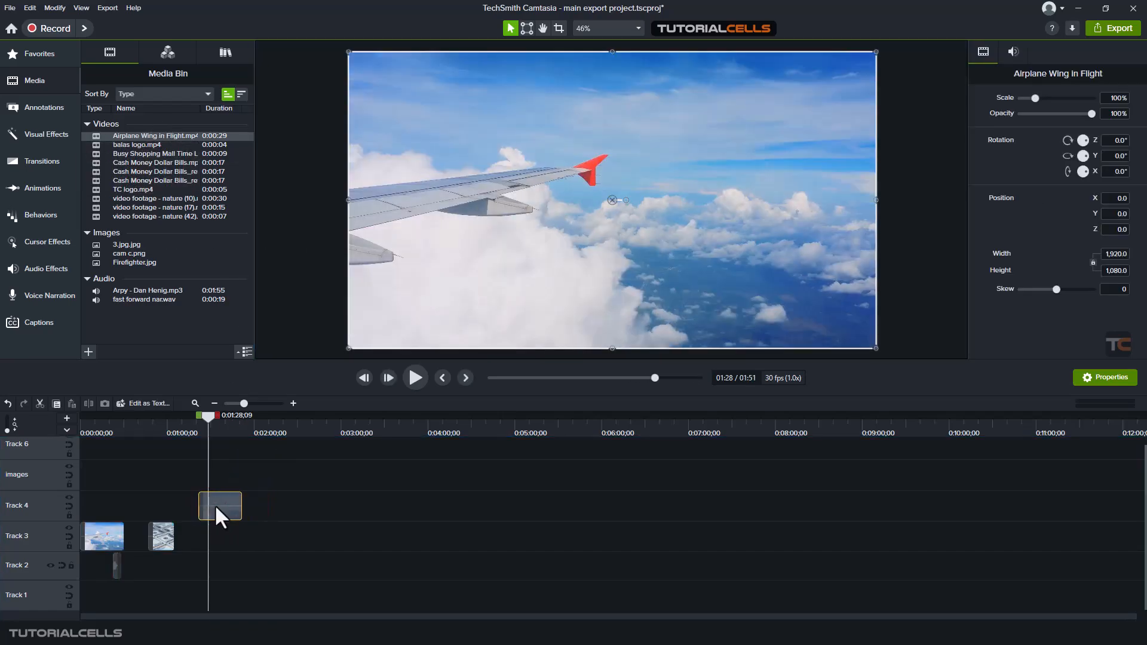
key("Delete")
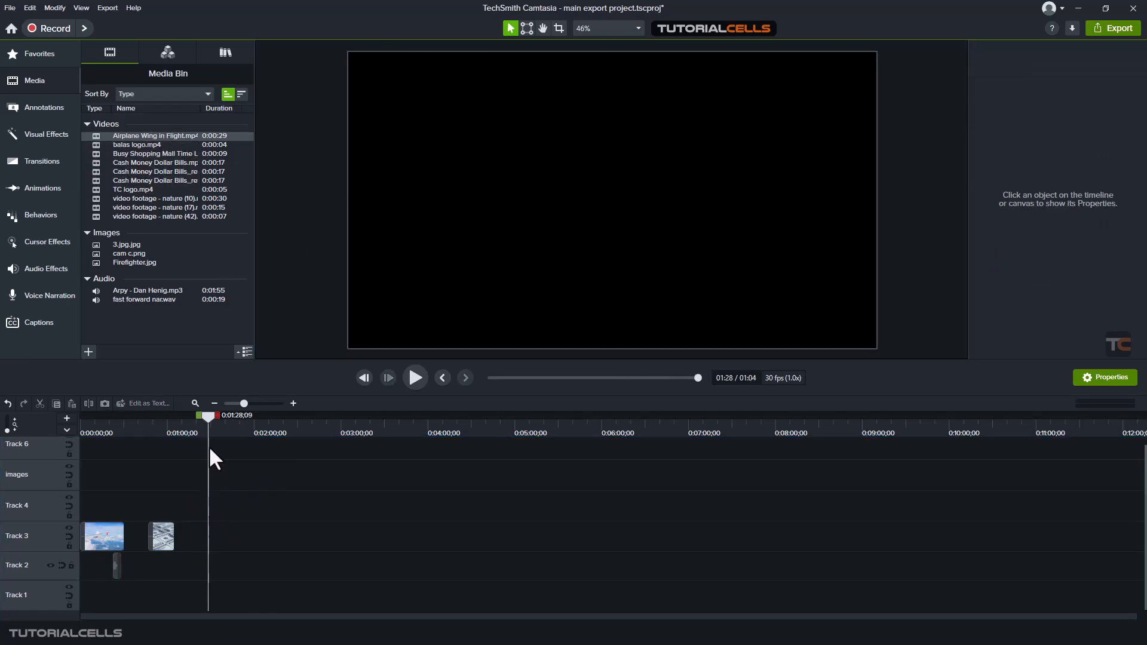
right_click(174, 135)
left_click(193, 146)
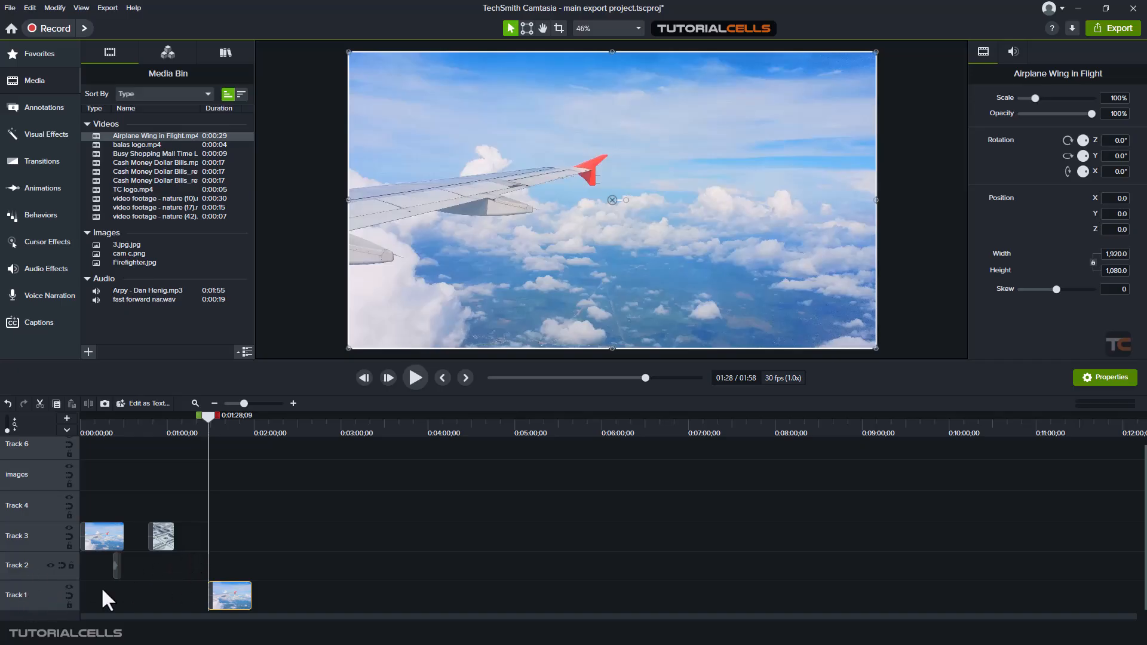
key("Delete")
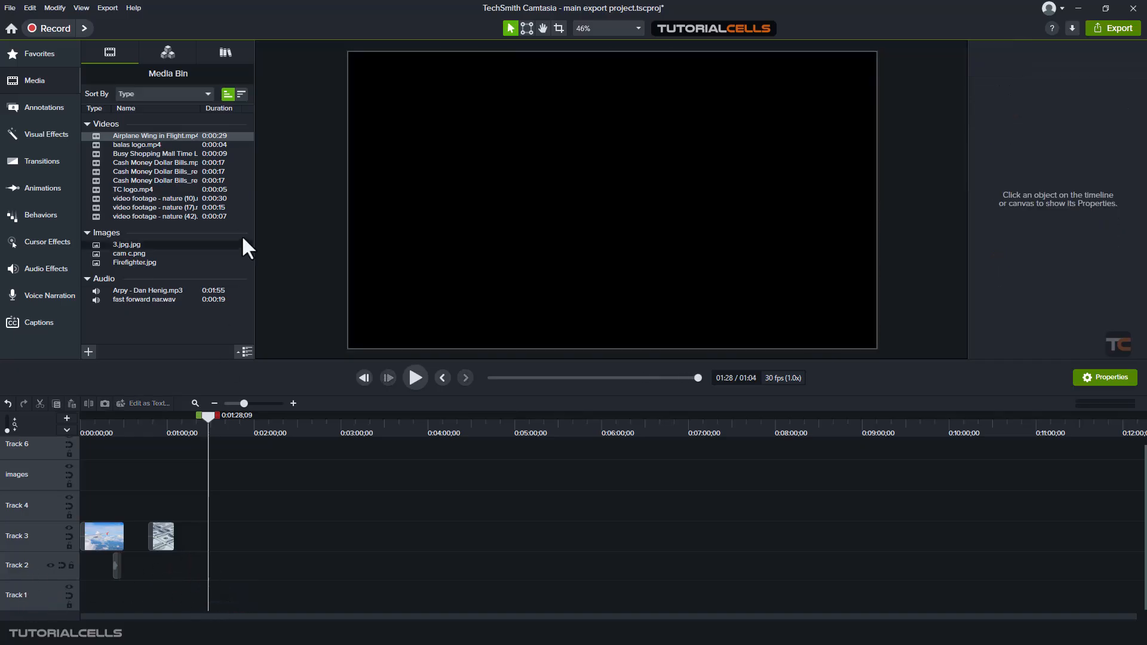
- Try a ripple replace of the airplane clip on Track 3 with the Busy Shopping Mall video, scrub over it, and undo the replacement
right_click(167, 140)
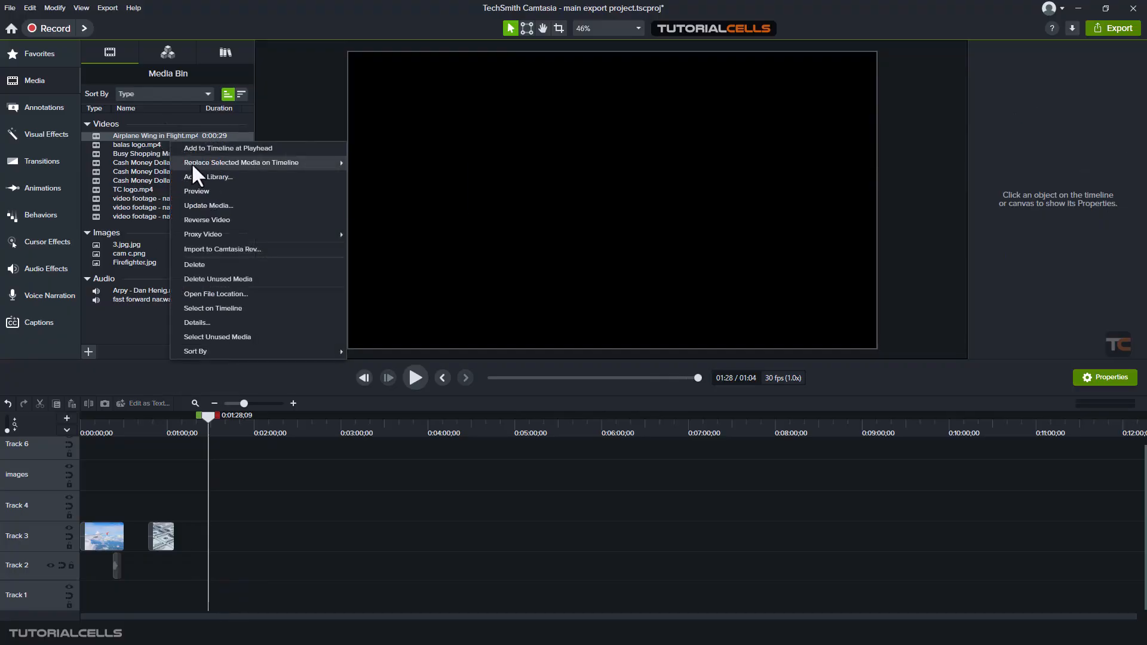
mouse_move(192, 164)
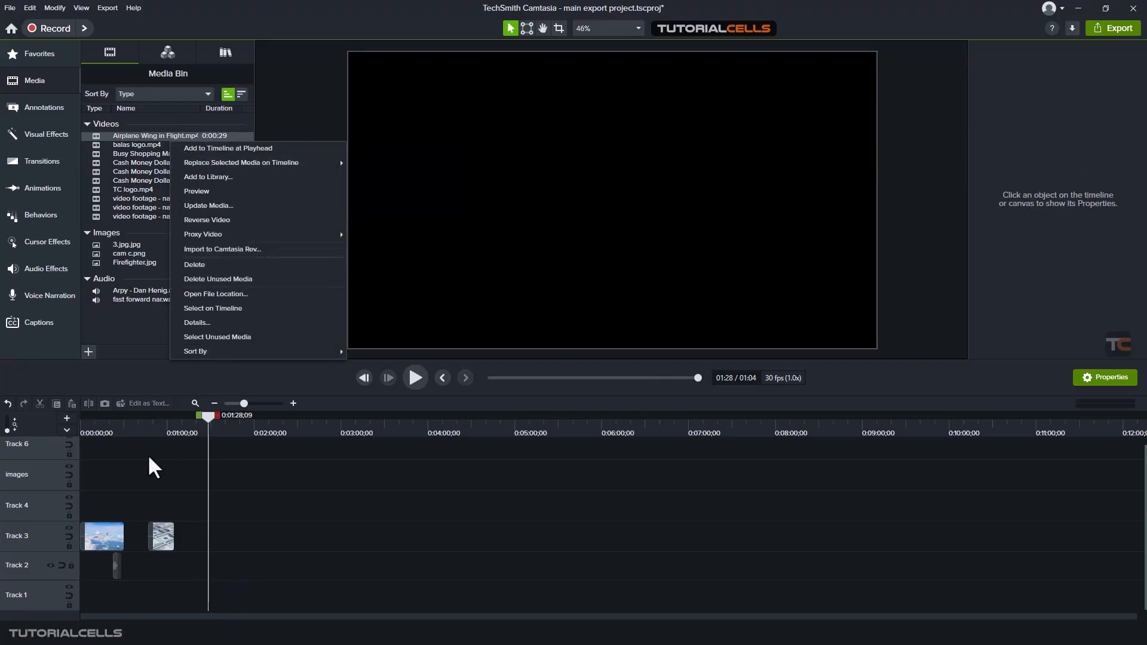
left_click(102, 419)
left_click(114, 526)
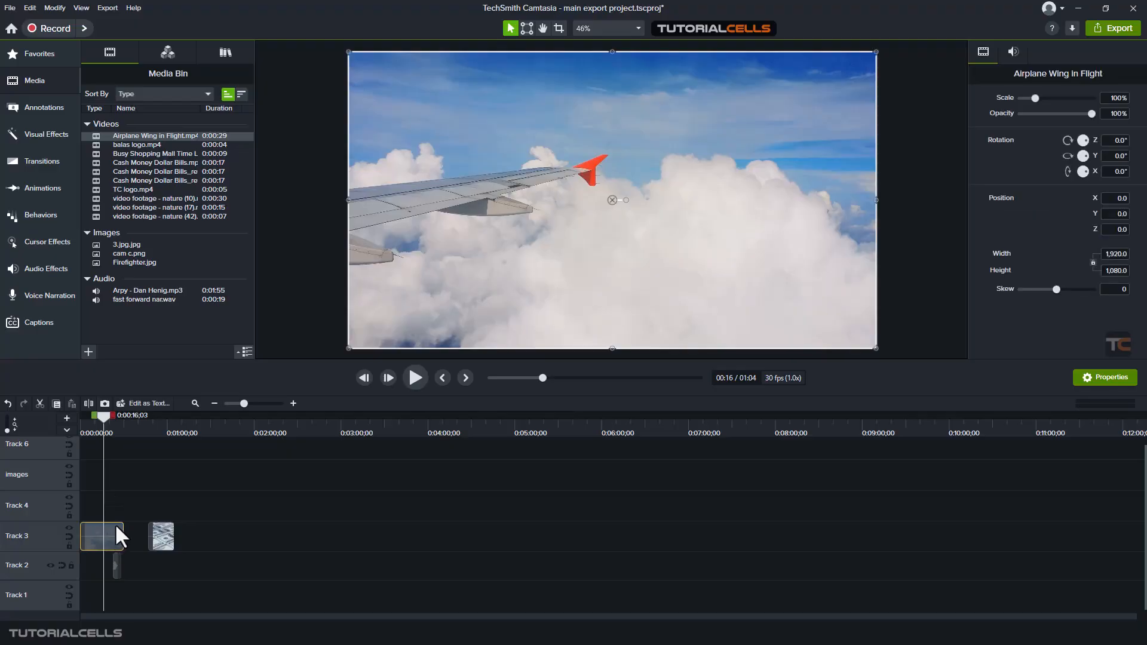
right_click(172, 138)
mouse_move(204, 160)
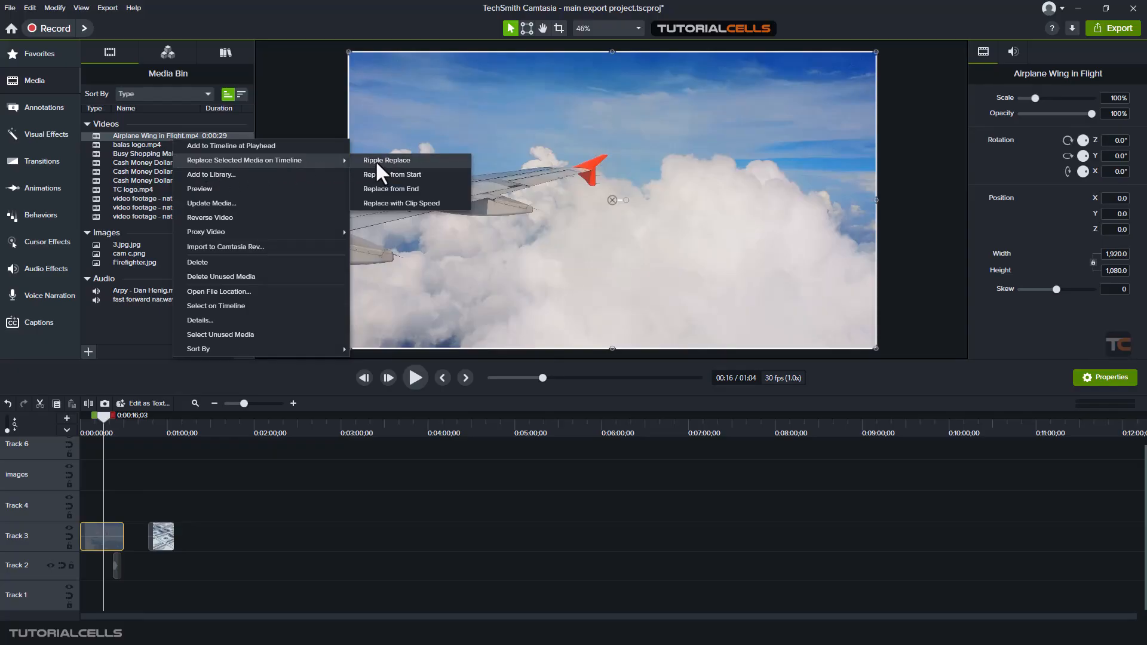
left_click(131, 154)
right_click(132, 155)
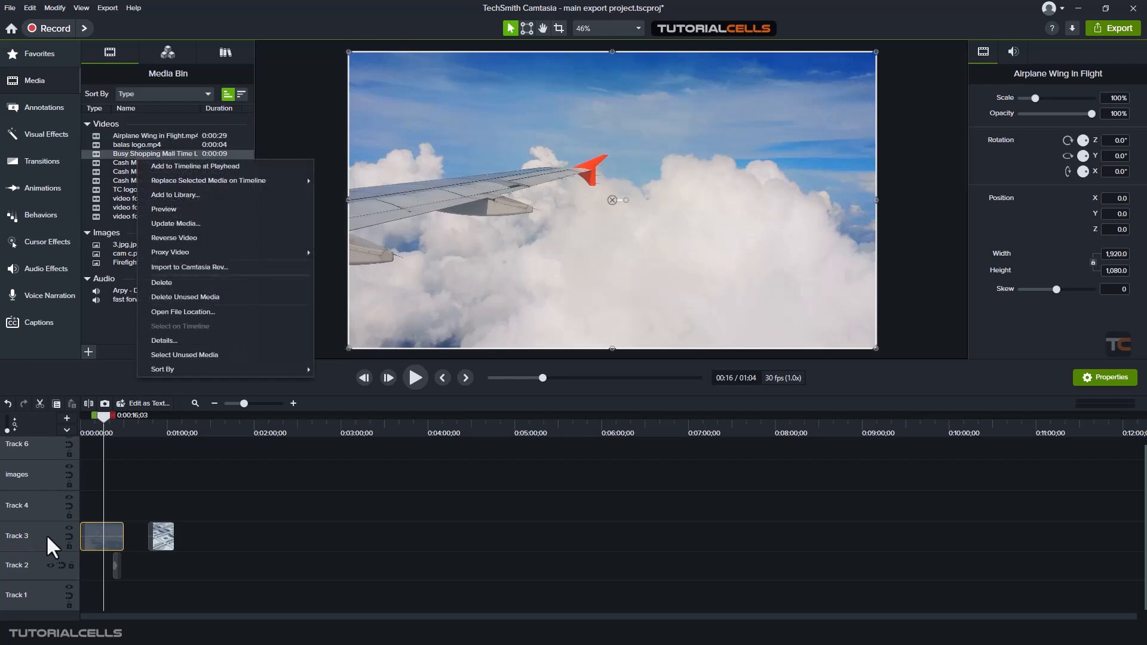
mouse_move(242, 180)
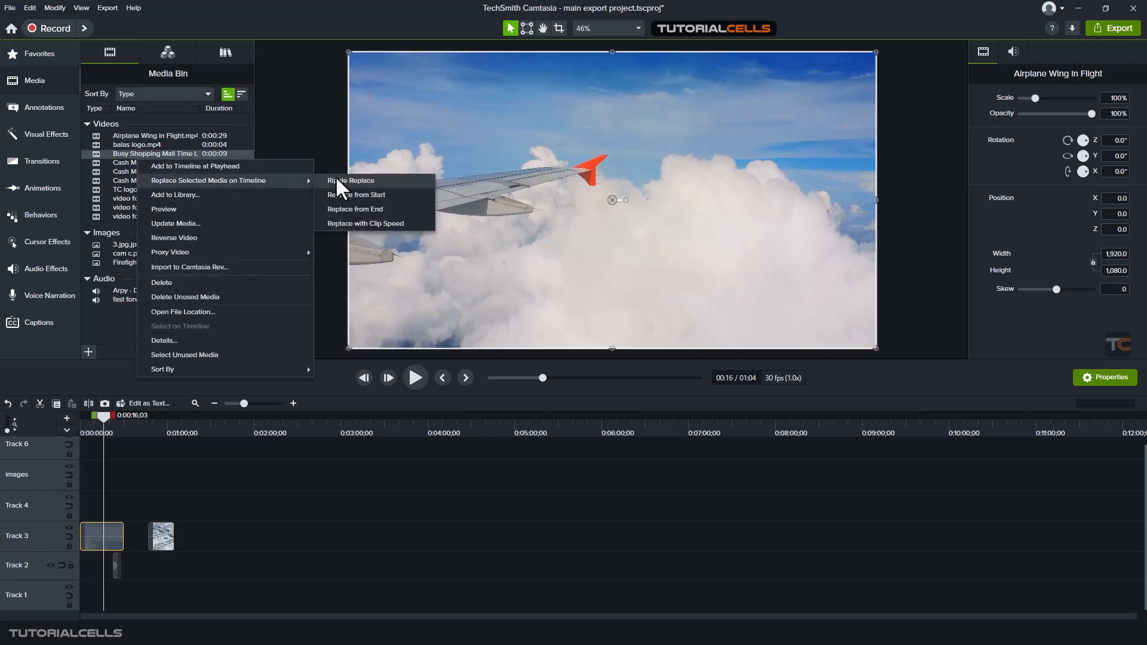
left_click(335, 177)
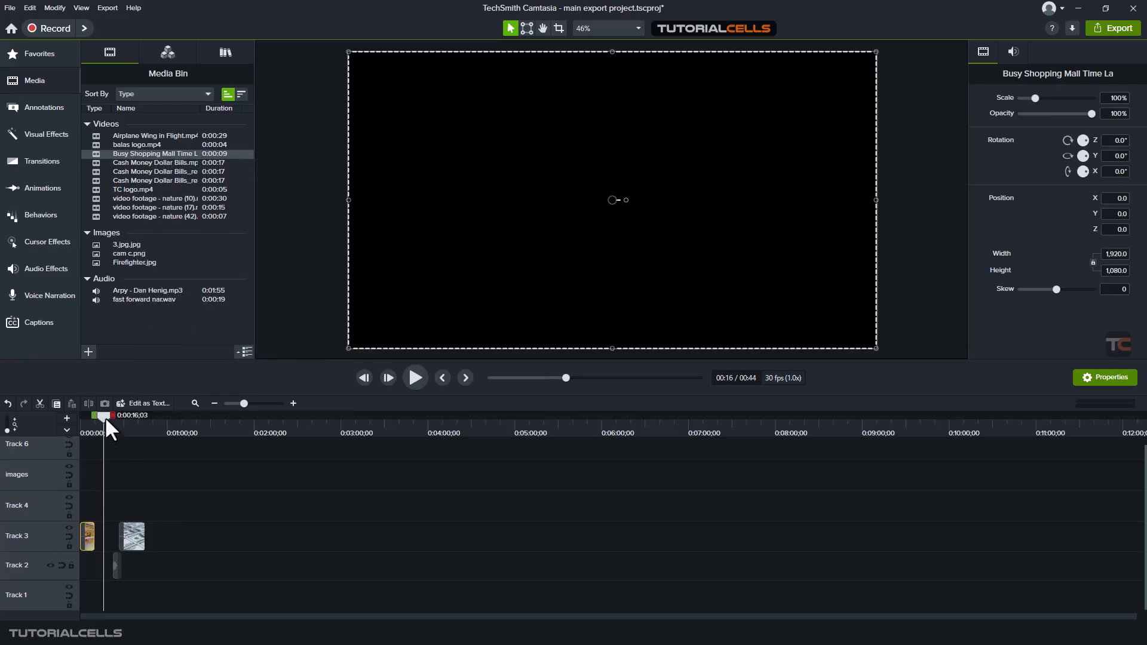
left_click_drag(105, 417, 92, 431)
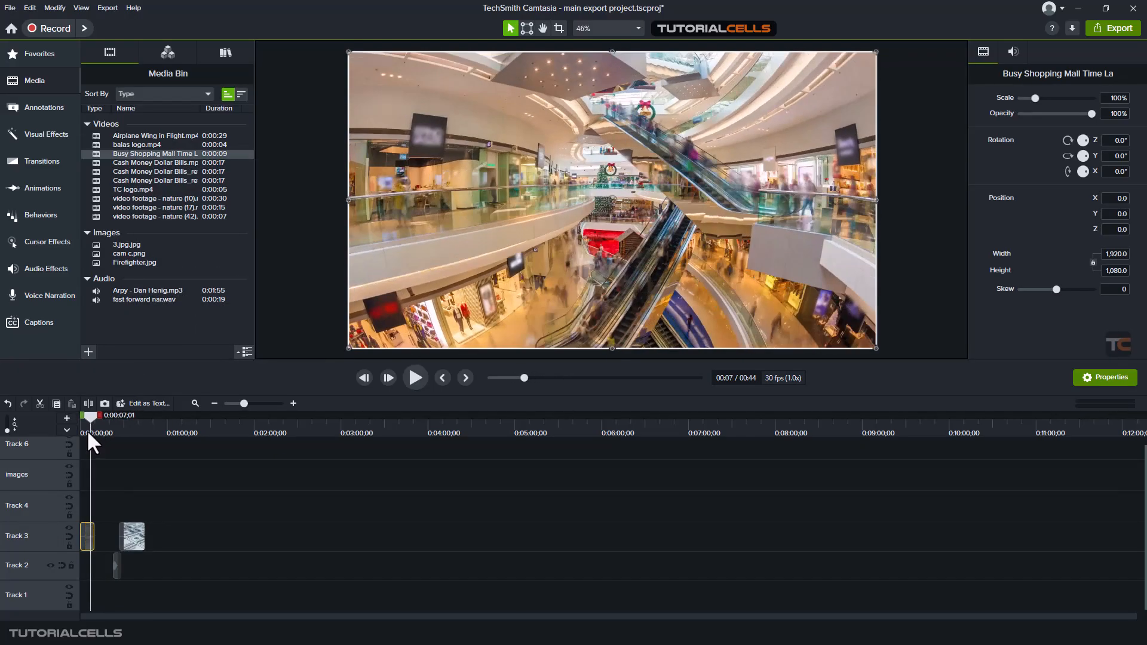
key("ctrl+z")
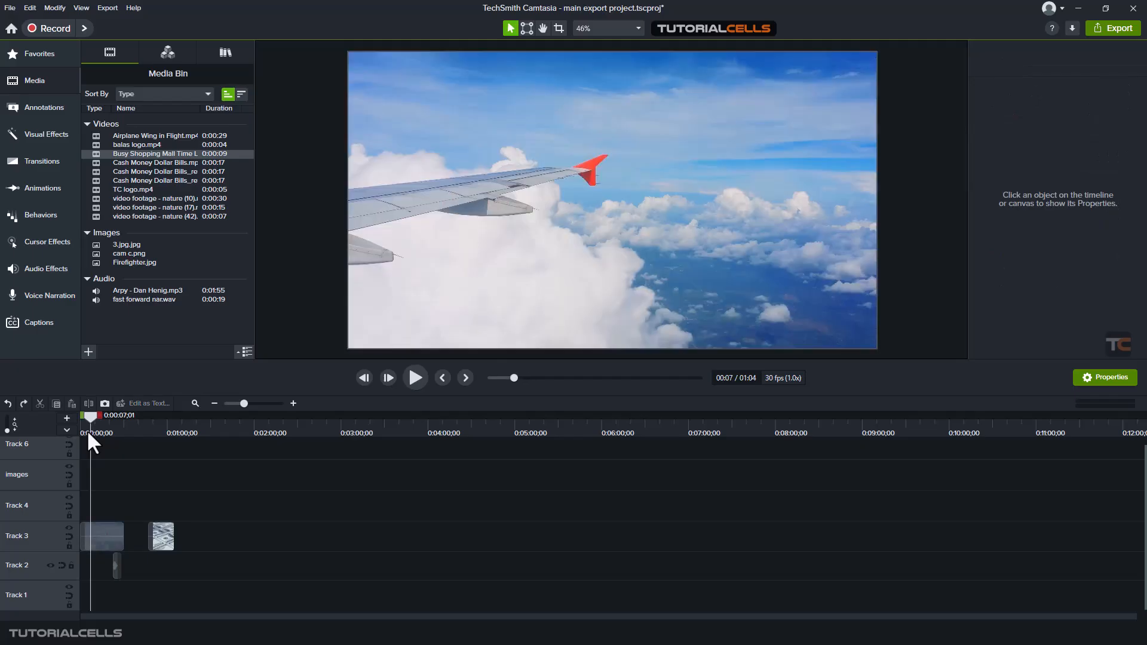
- Preview Airplane Wing in Flight.mp4 from the Media Bin in a separate window and close the preview
right_click(182, 154)
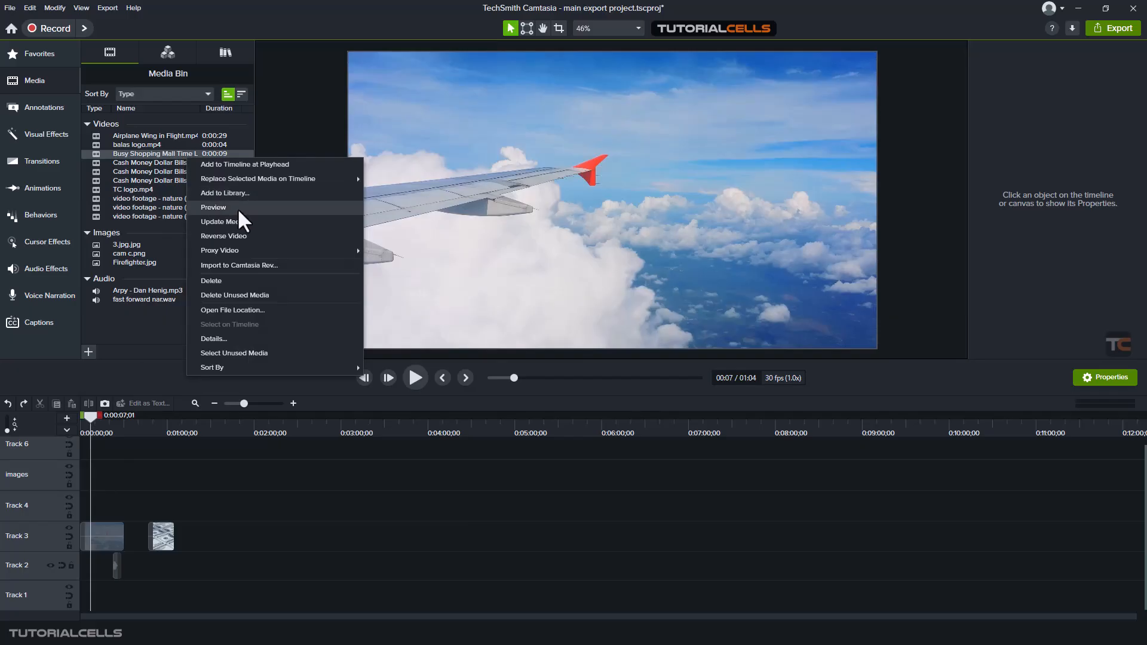
left_click(145, 135)
double_click(145, 135)
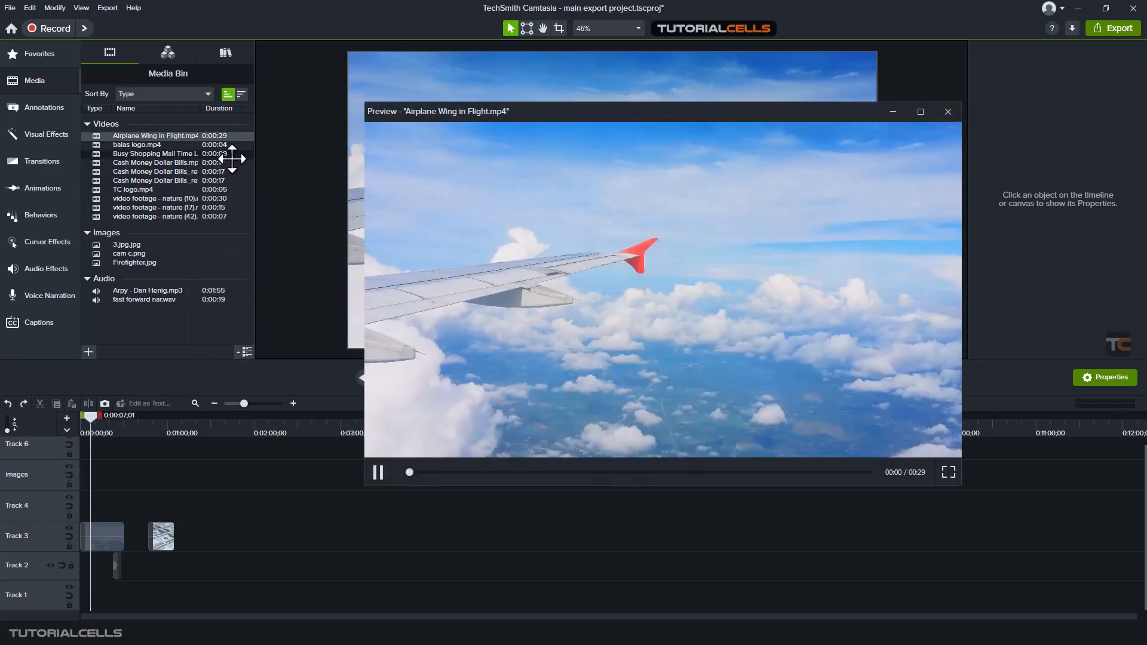
left_click_drag(485, 106, 463, 105)
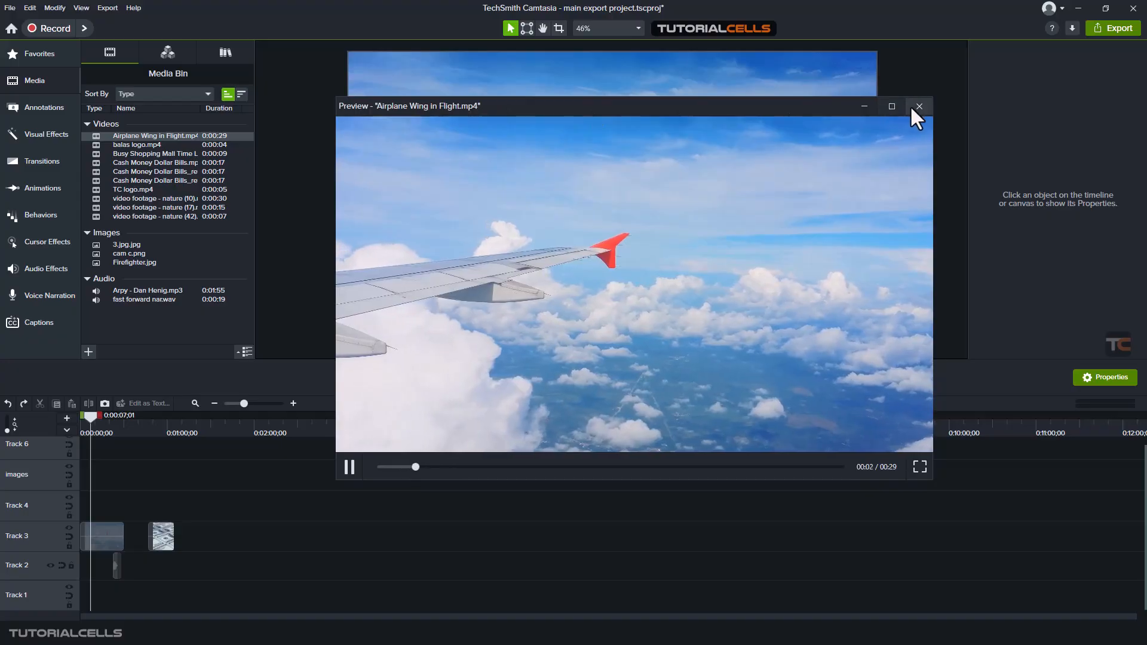
left_click(923, 106)
- Preview the image 3.jpg.jpg and the Arpy audio file from the Media Bin, closing each preview
double_click(150, 245)
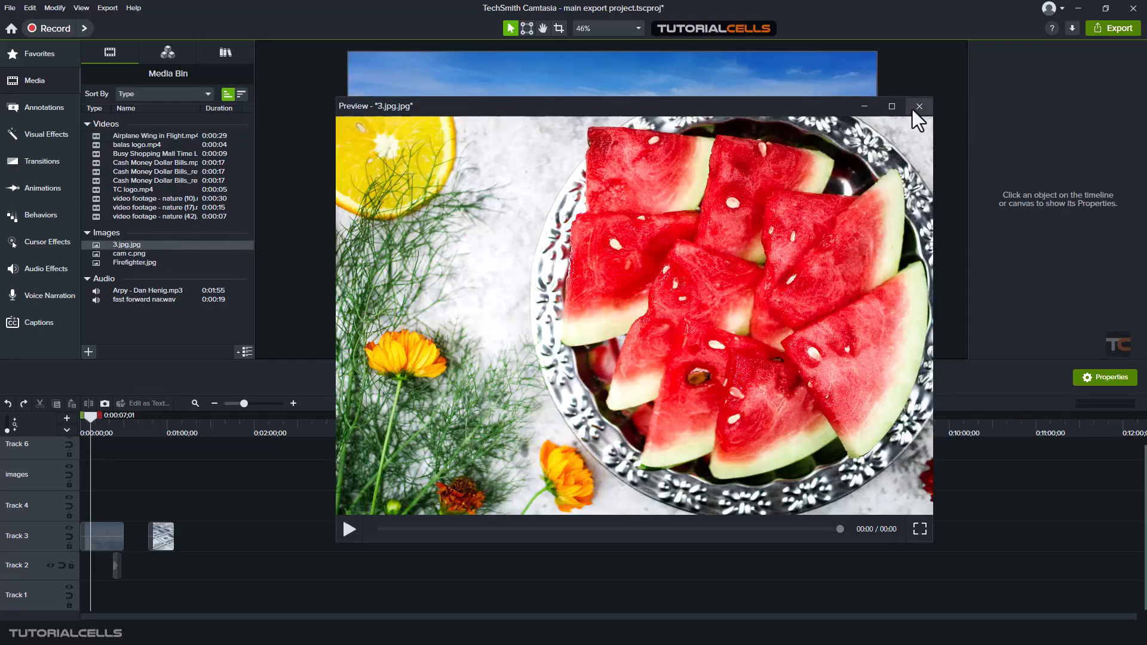
left_click(914, 108)
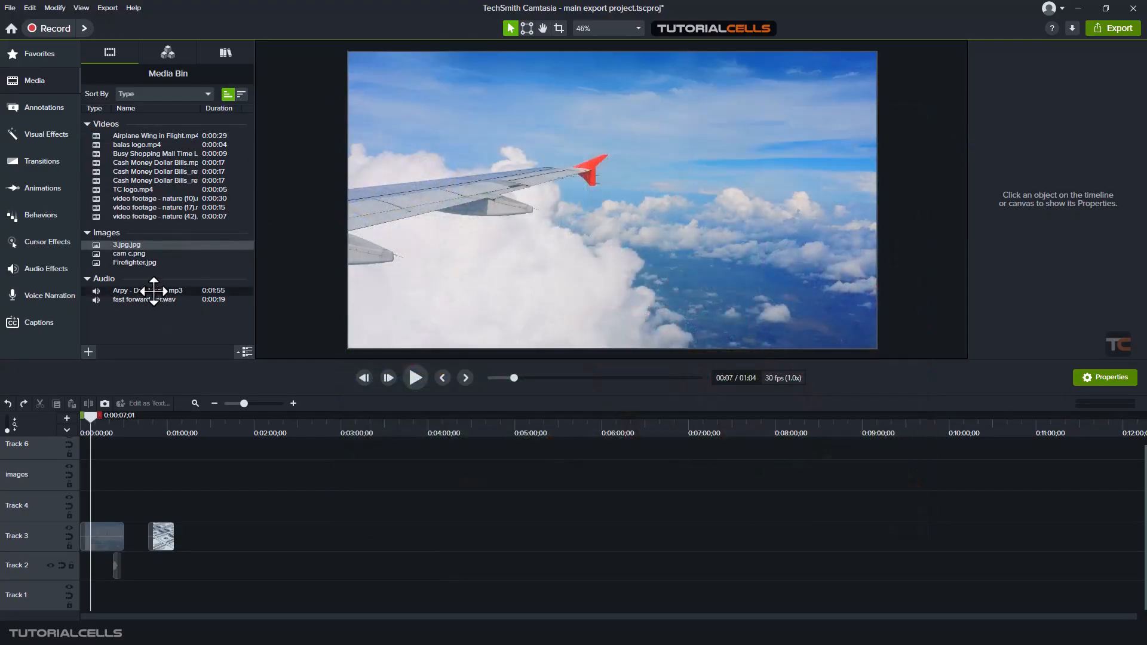
left_click(153, 291)
double_click(154, 291)
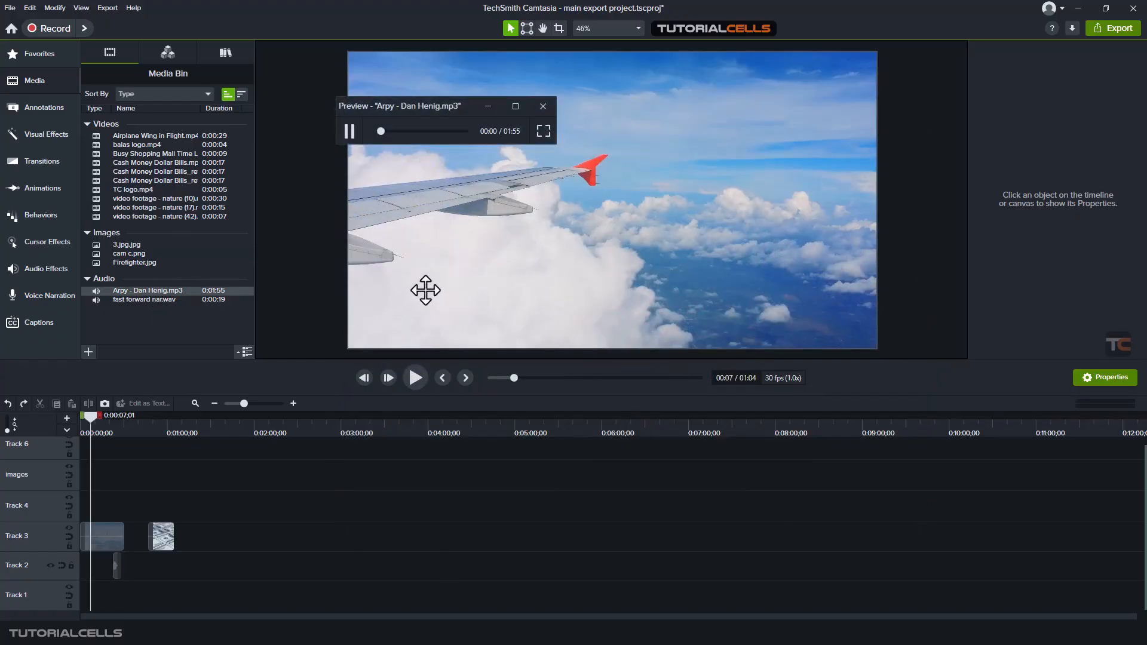
left_click(546, 108)
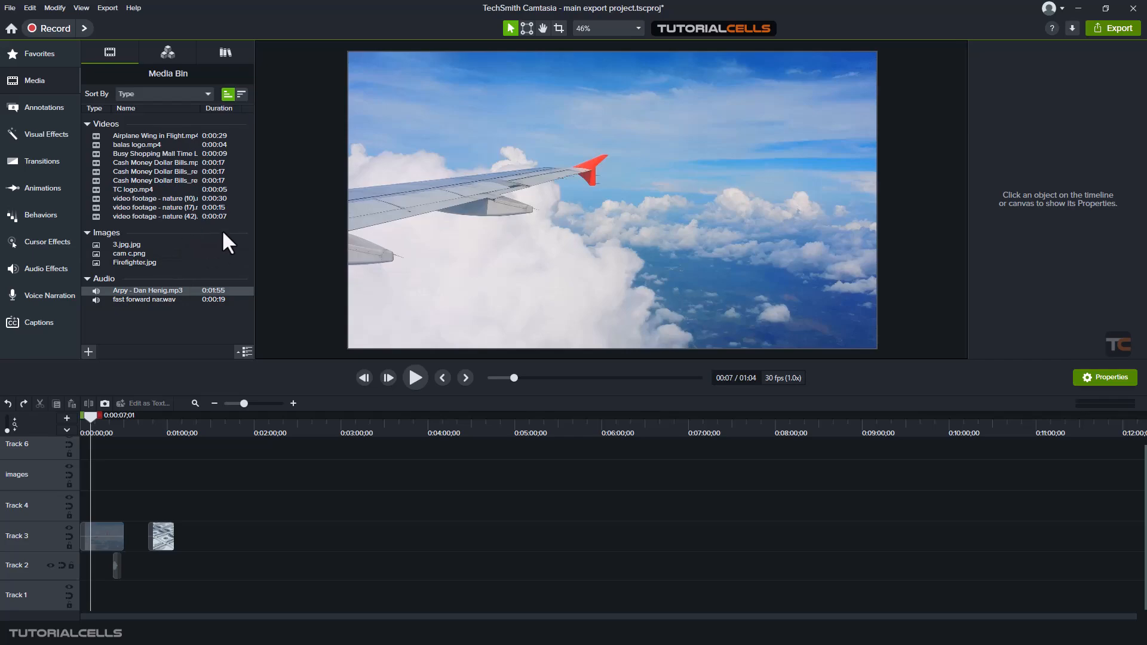
- Switch the Media Bin to the two-column thumbnail view and back to the detailed list
left_click(241, 352)
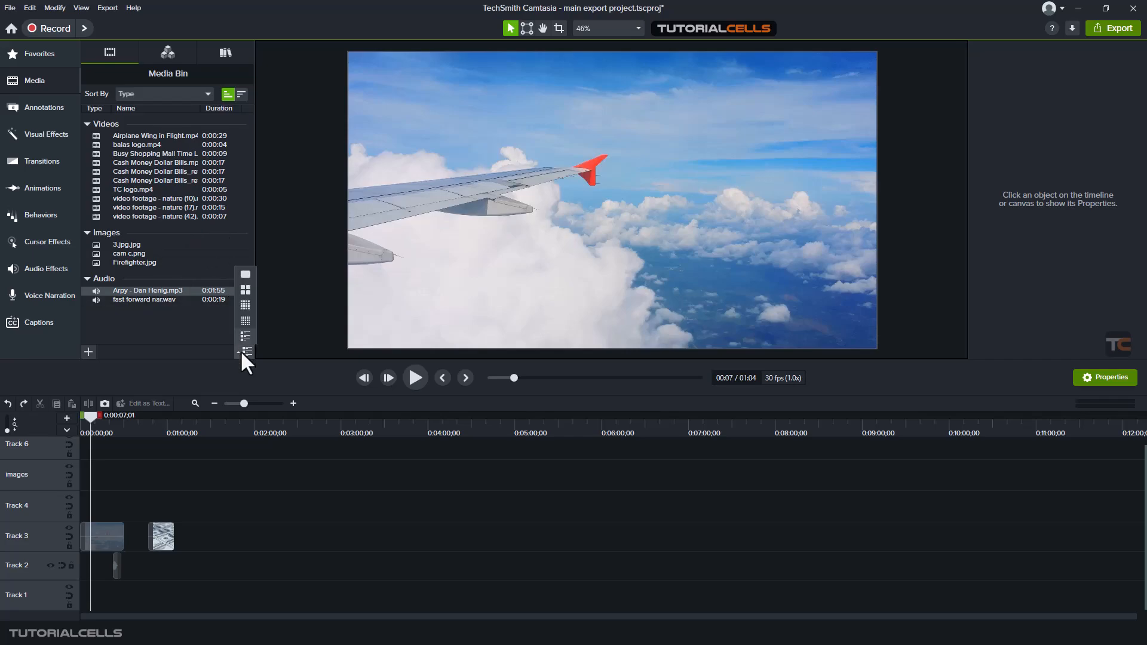
left_click(246, 288)
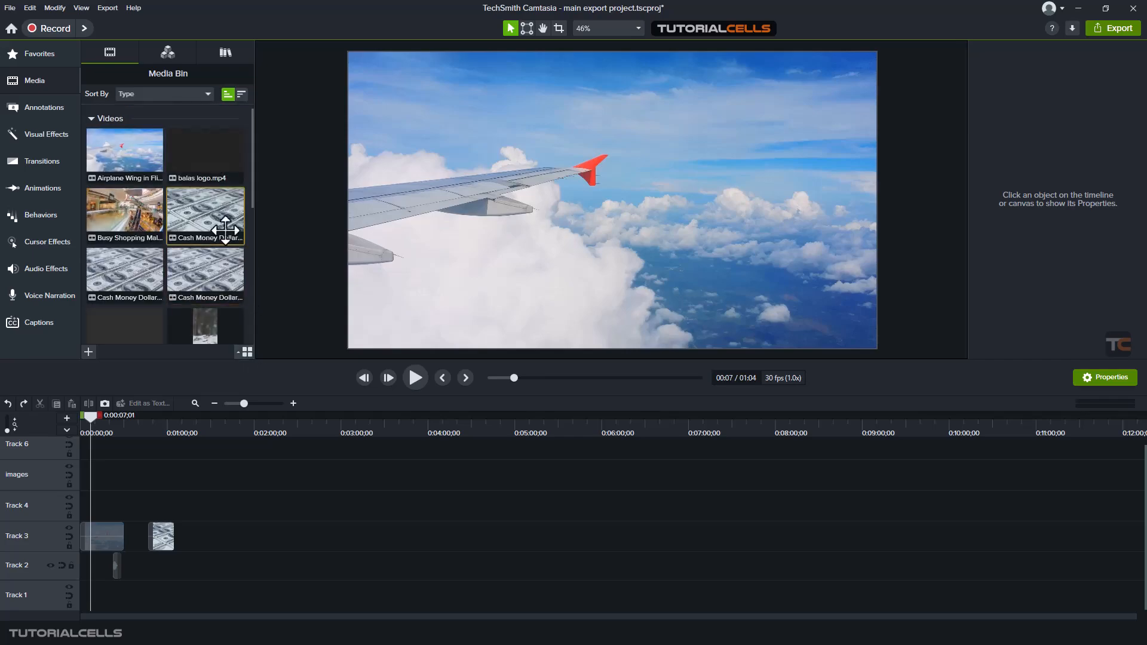
left_click(245, 337)
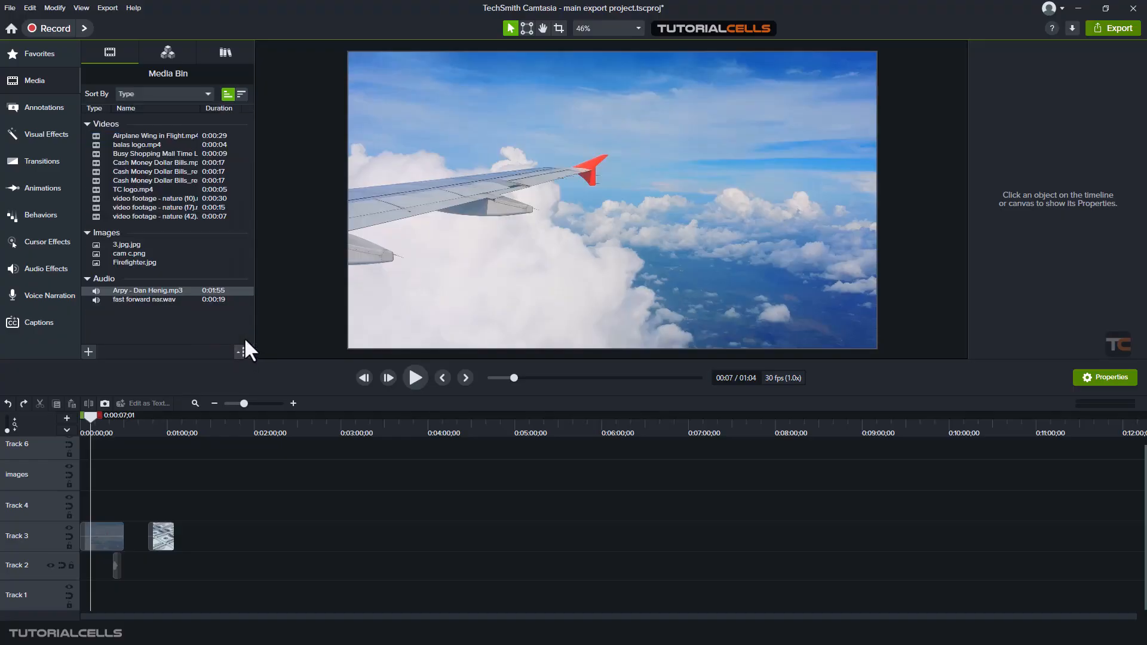
- Try to update the media Cash Money Dollar Bills.mp4 with the Busy Shopping Mall Time La file from the projects file folder
right_click(167, 168)
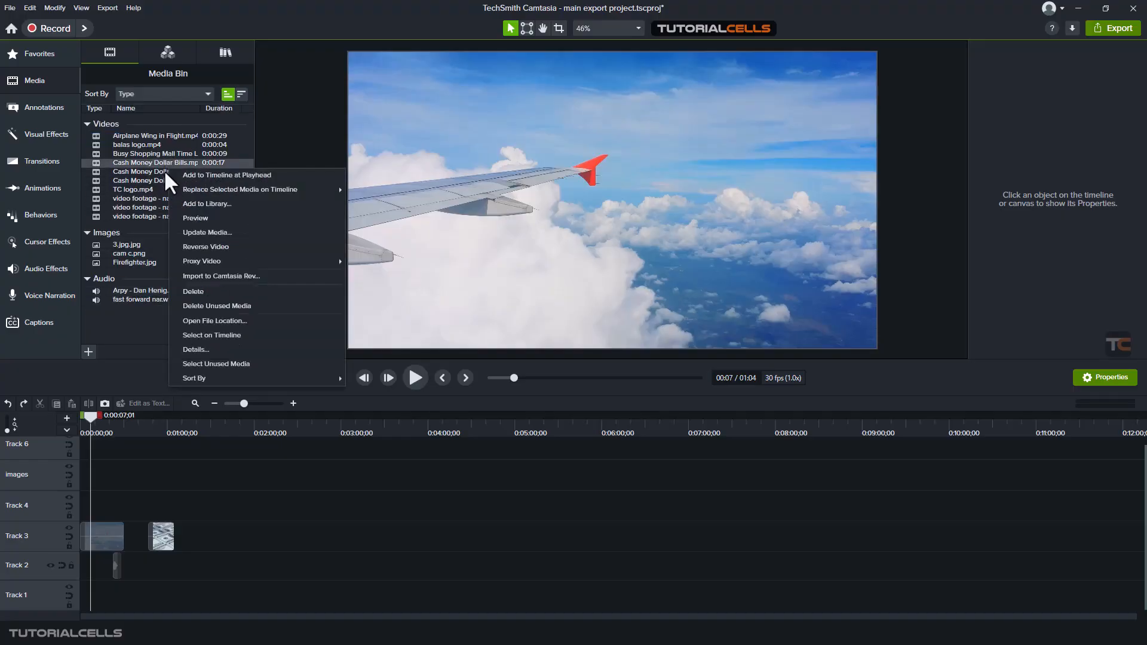
left_click(229, 241)
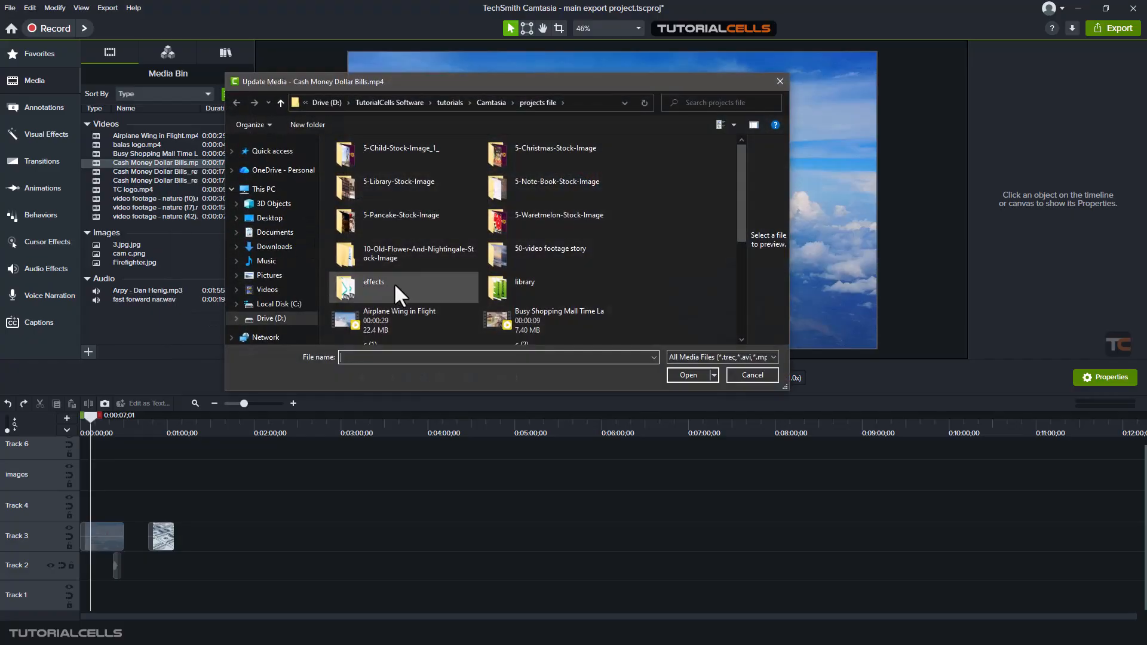
double_click(492, 314)
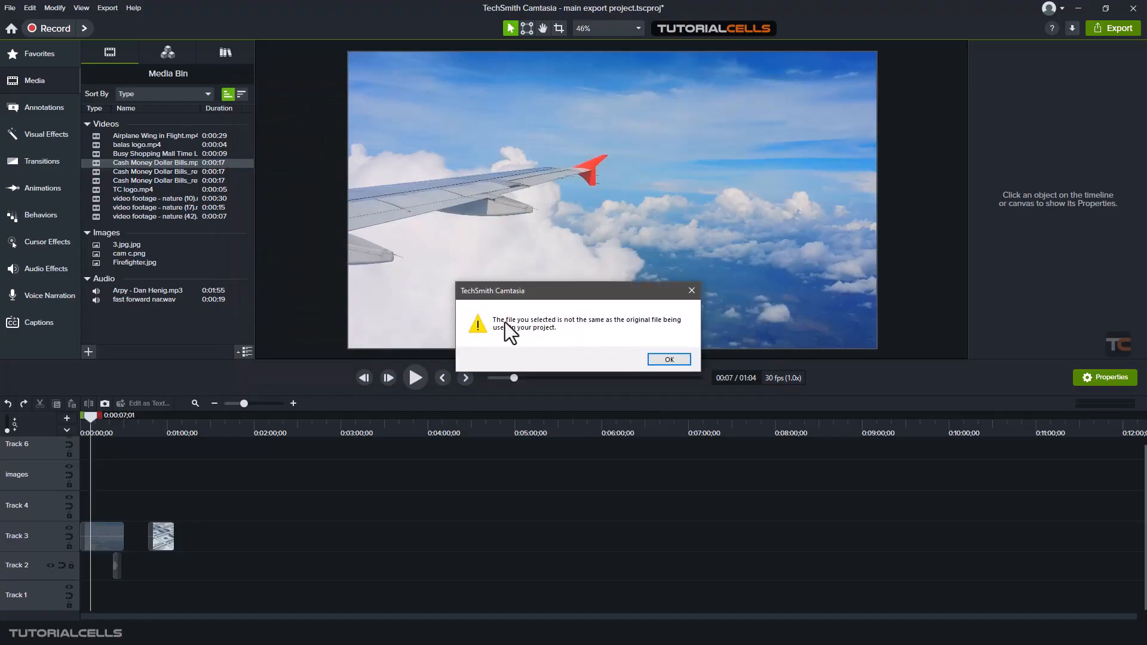
left_click(693, 287)
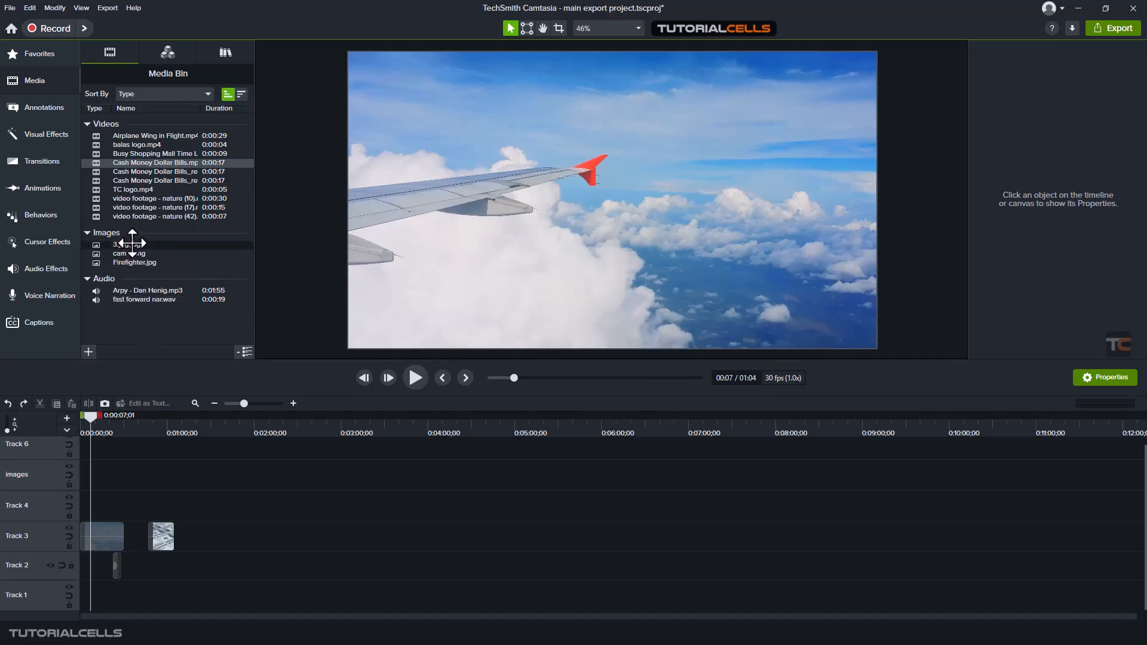
- Place 3.jpg.jpg on Track 4 at about 1:24, duplicate the clip, and shift the copy on the images track to about 1:08
left_click_drag(130, 246, 262, 505)
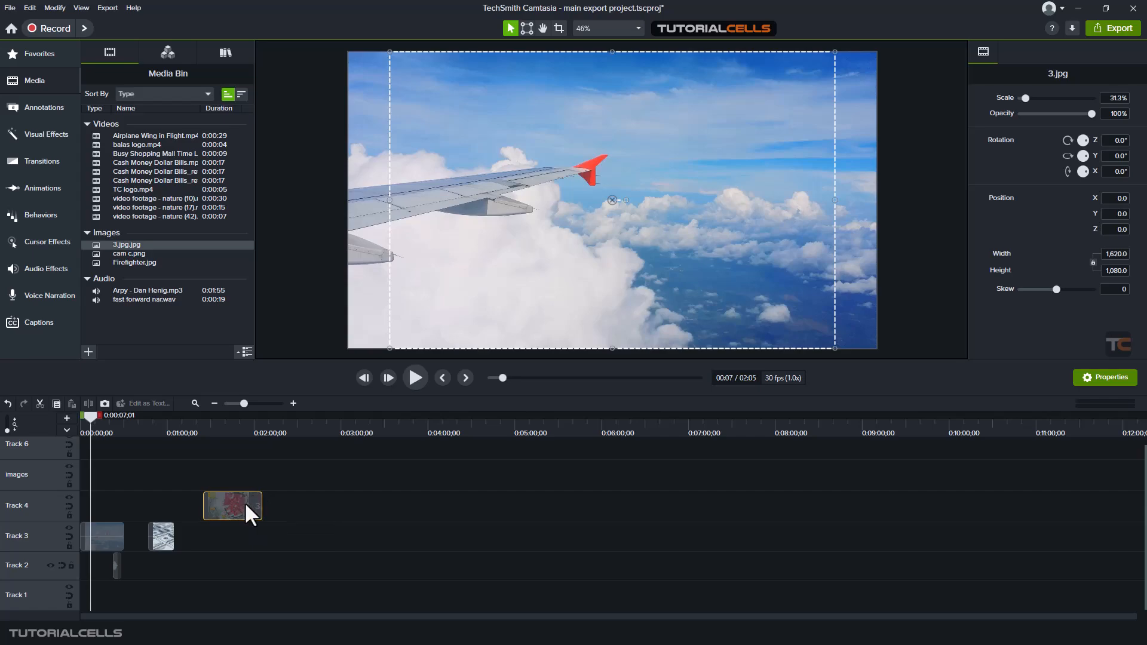
right_click(242, 500)
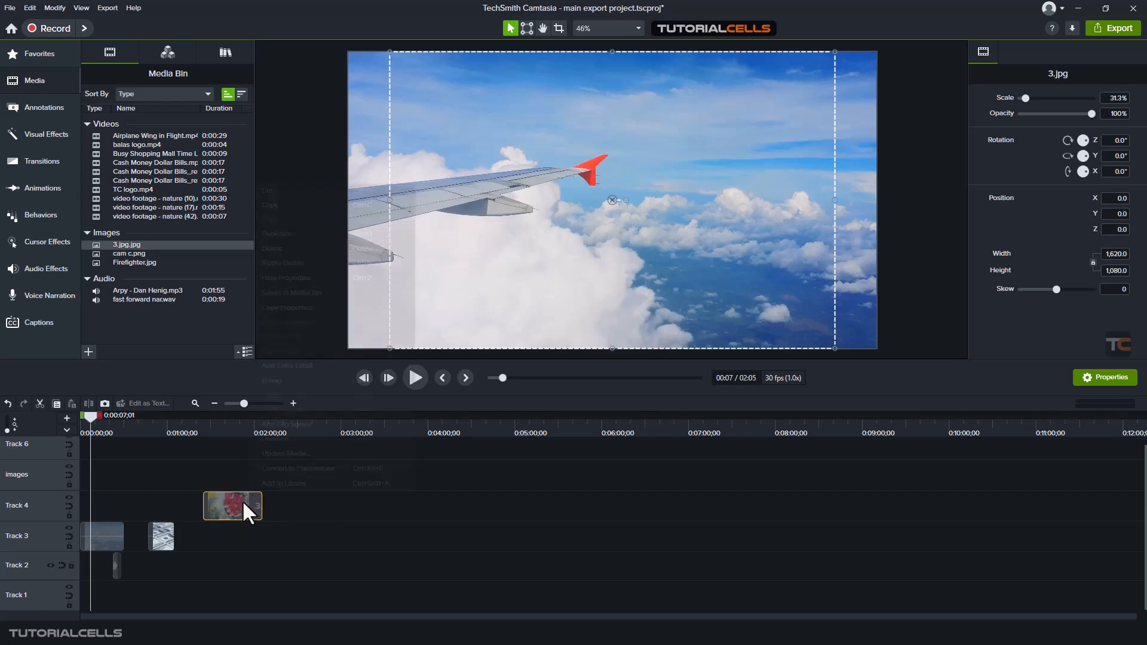
left_click(321, 235)
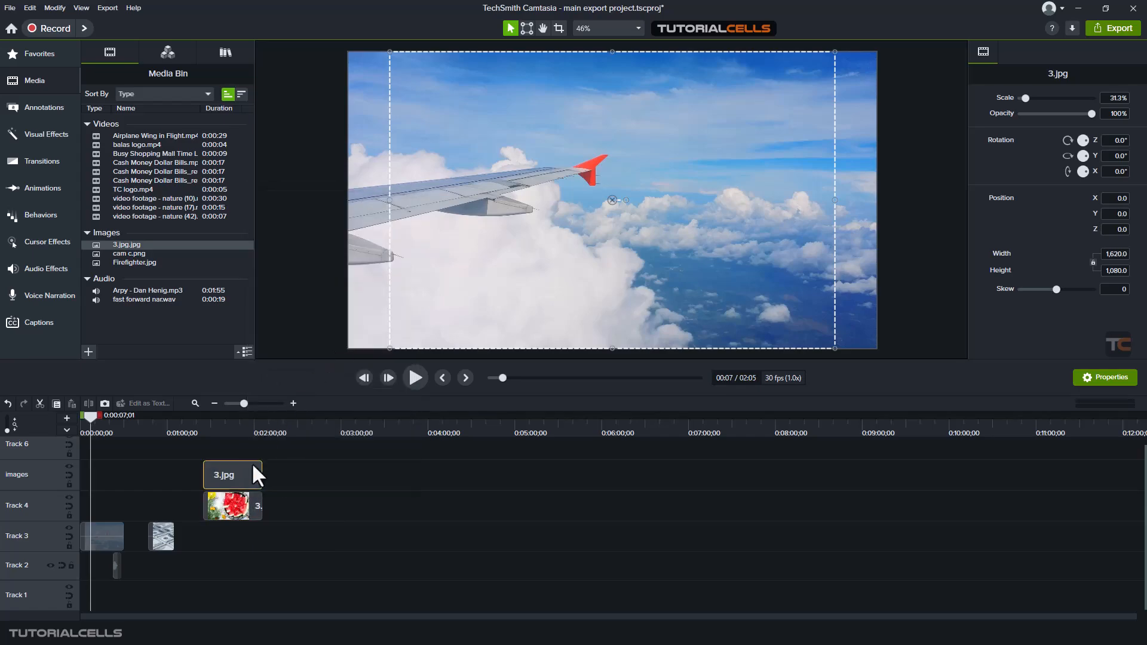
left_click(240, 499)
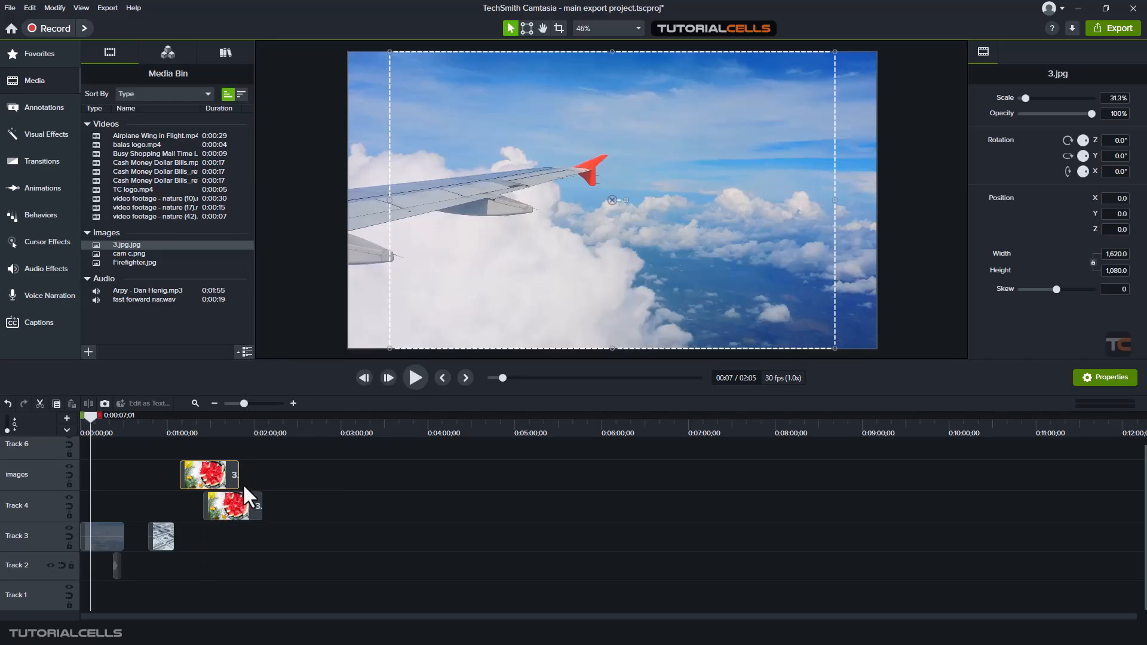
- Duplicate both 3.jpg clips together and move the copies on Track 5 and Track 7 to about 2:48 and 2:31
left_click_drag(291, 463, 226, 500)
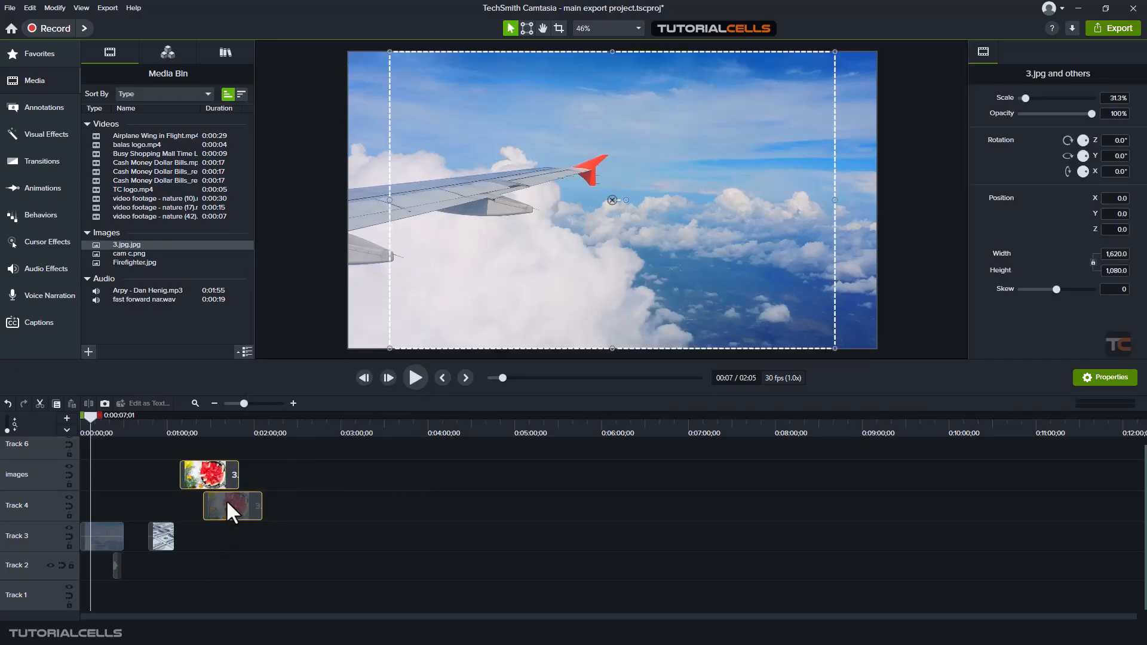
right_click(226, 500)
left_click(263, 233)
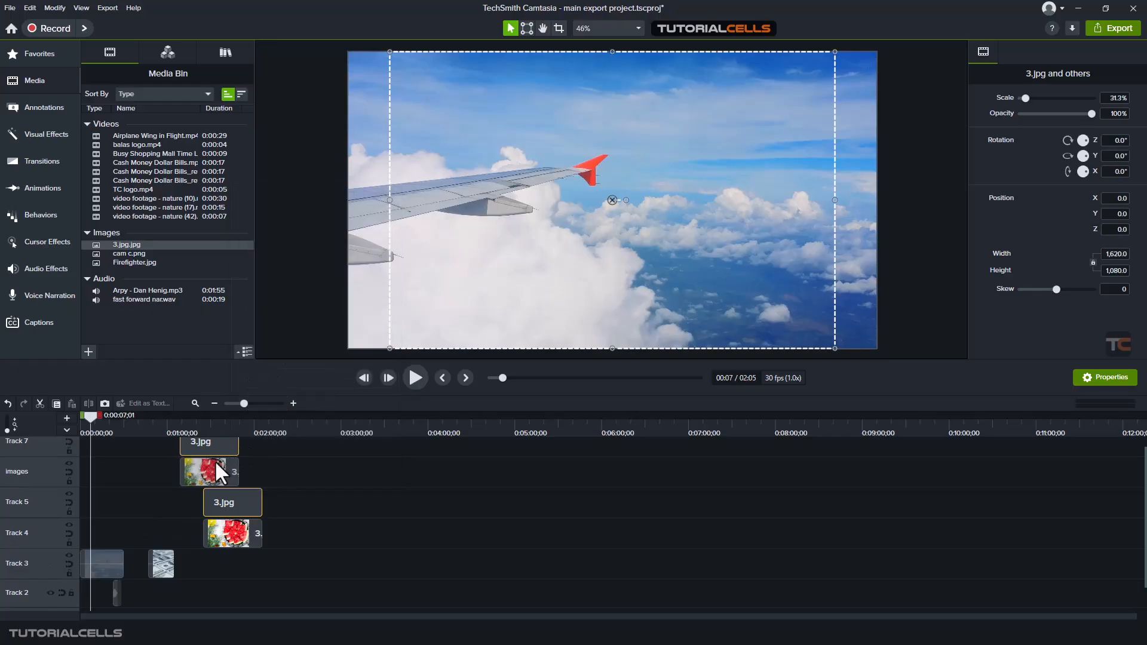
left_click(336, 455)
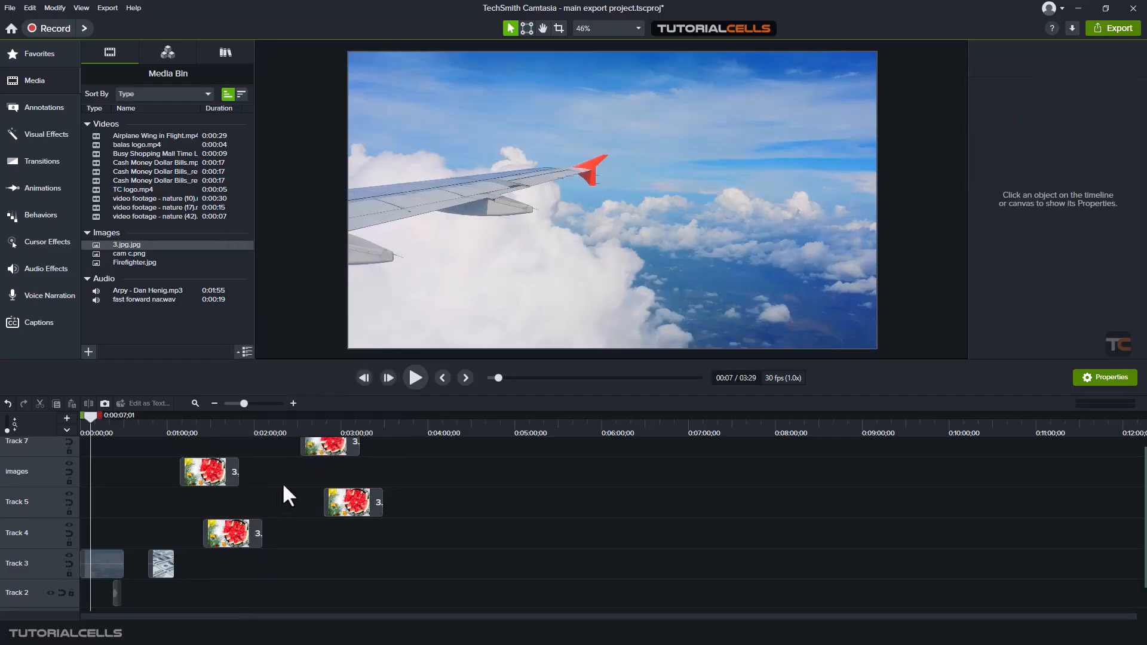
- Update the media of the images-track clip with 1.jpg from the 5-Waretmelon-Stock-Image folder, with the playhead at about 1:33
left_click(215, 426)
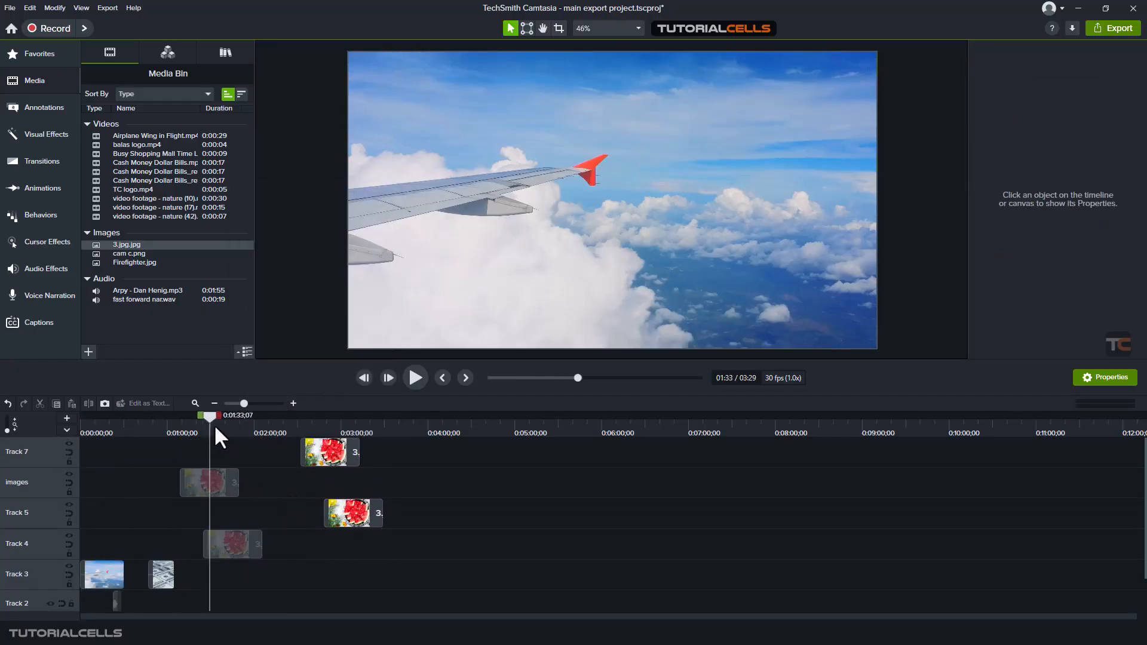
left_click(203, 481)
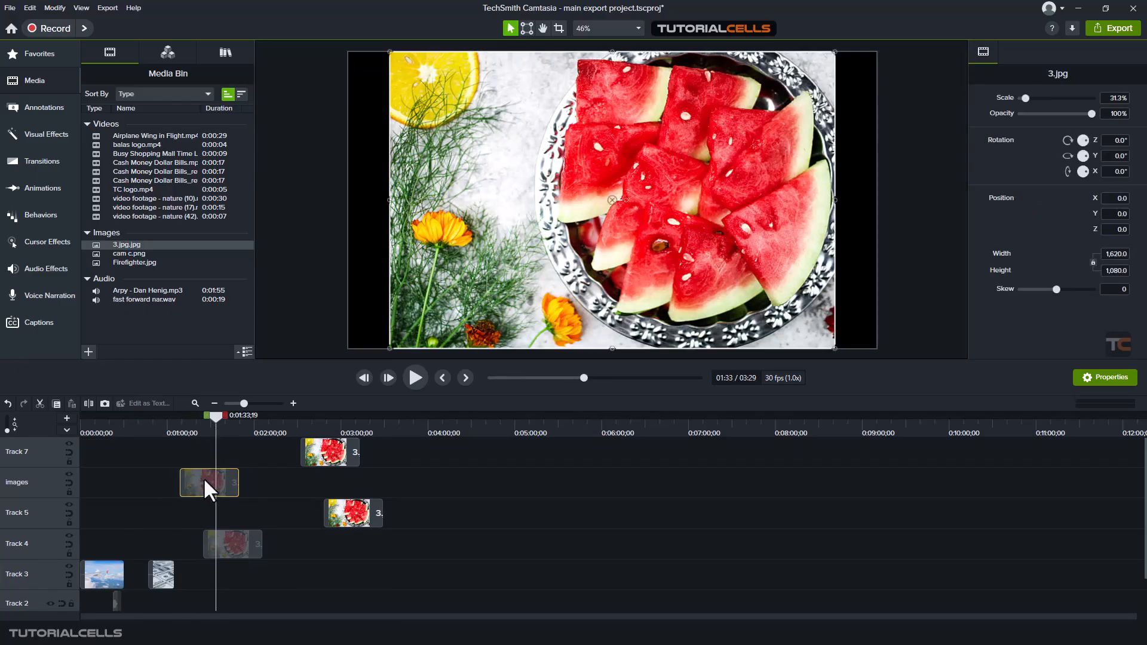
right_click(220, 481)
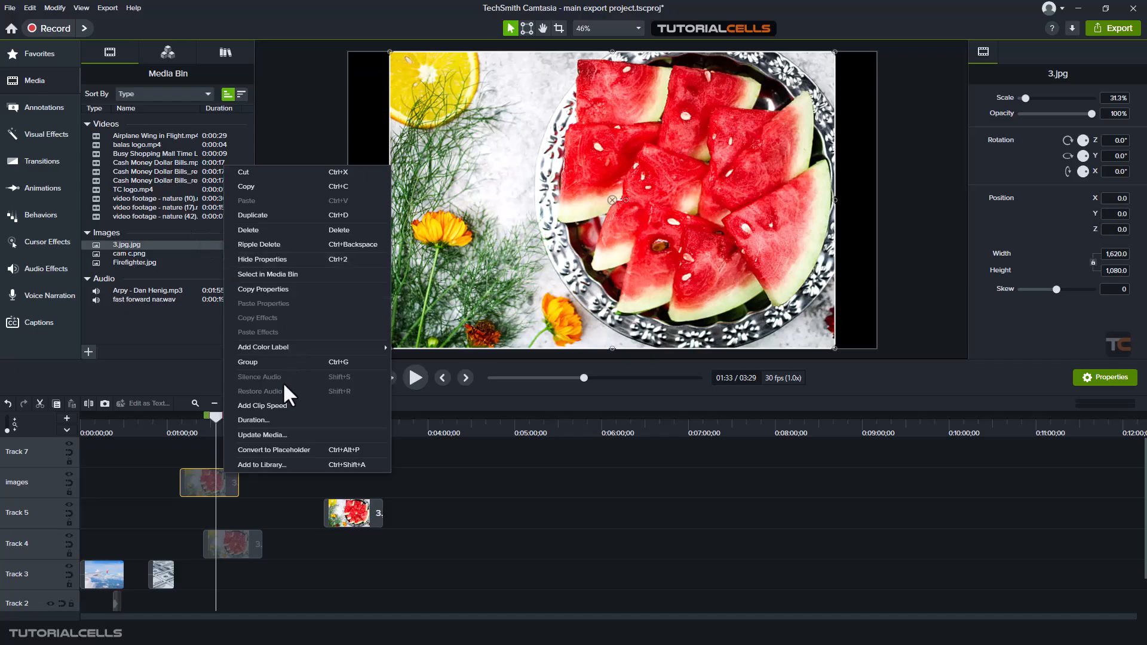
left_click(284, 432)
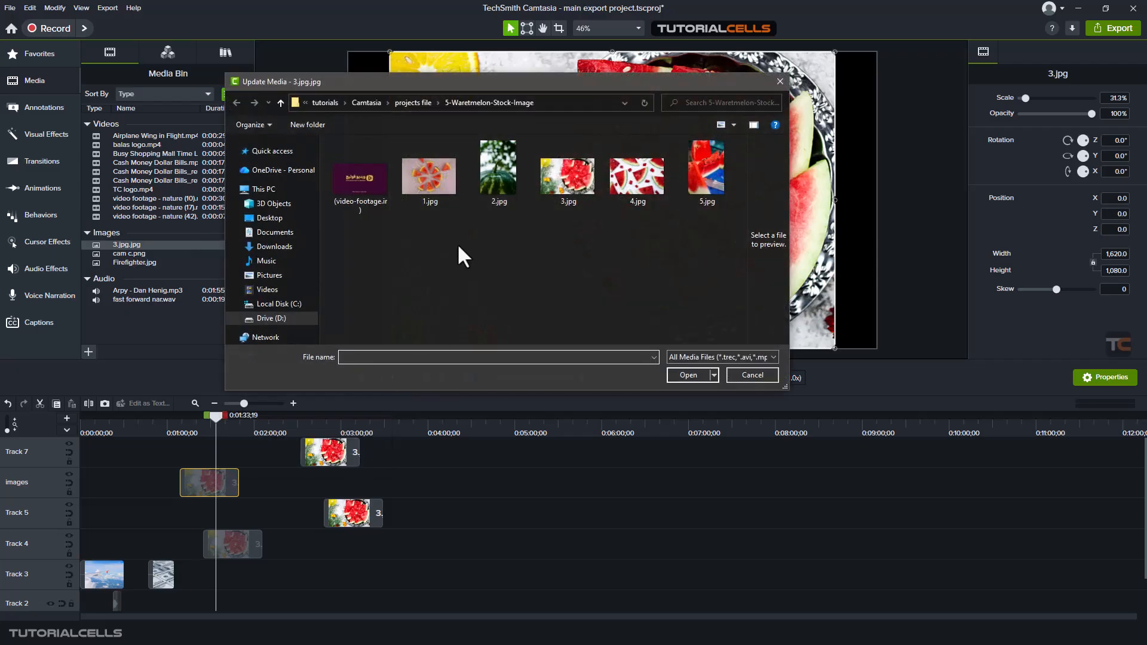
left_click(438, 191)
double_click(439, 191)
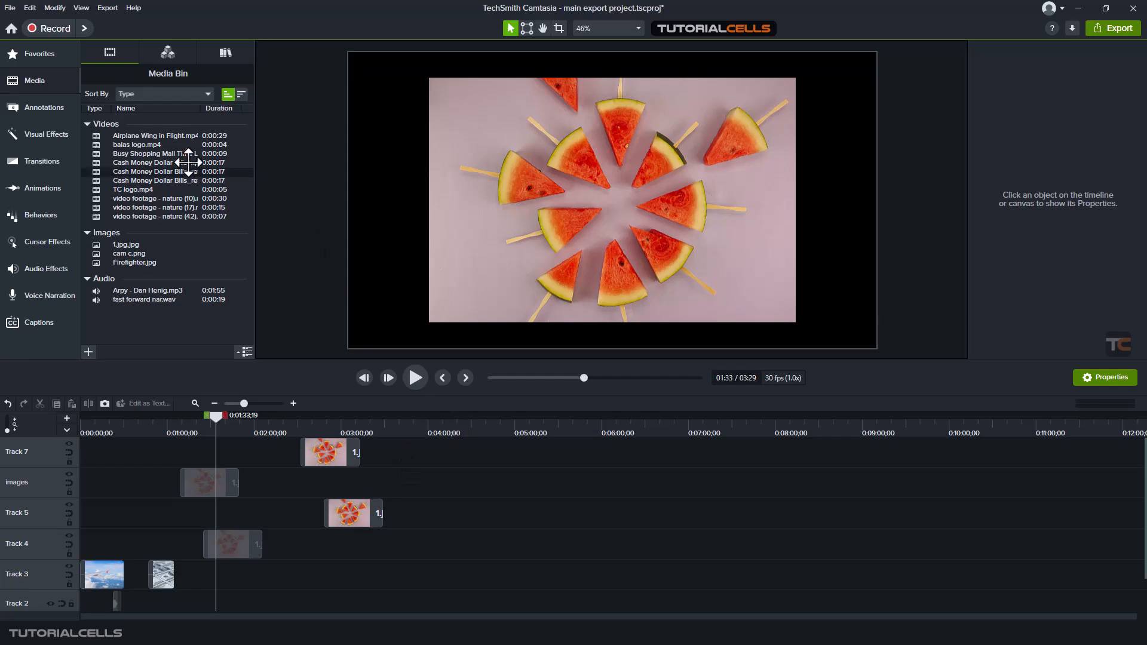
- Select all unused media in the Media Bin and clear the selection
right_click(155, 171)
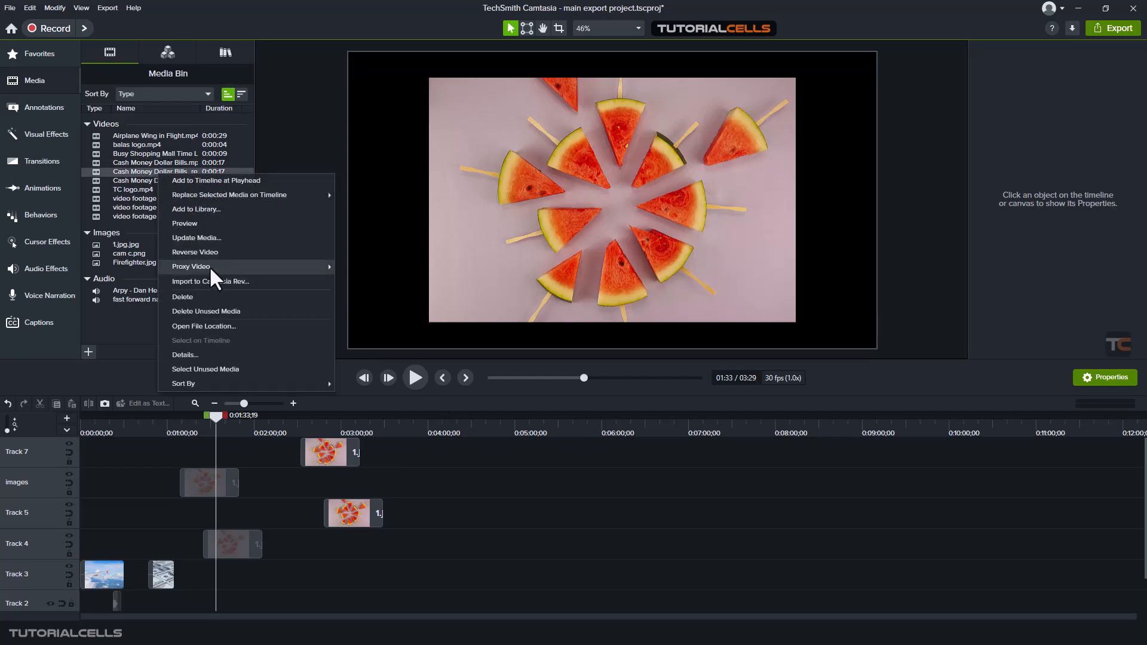
mouse_move(224, 270)
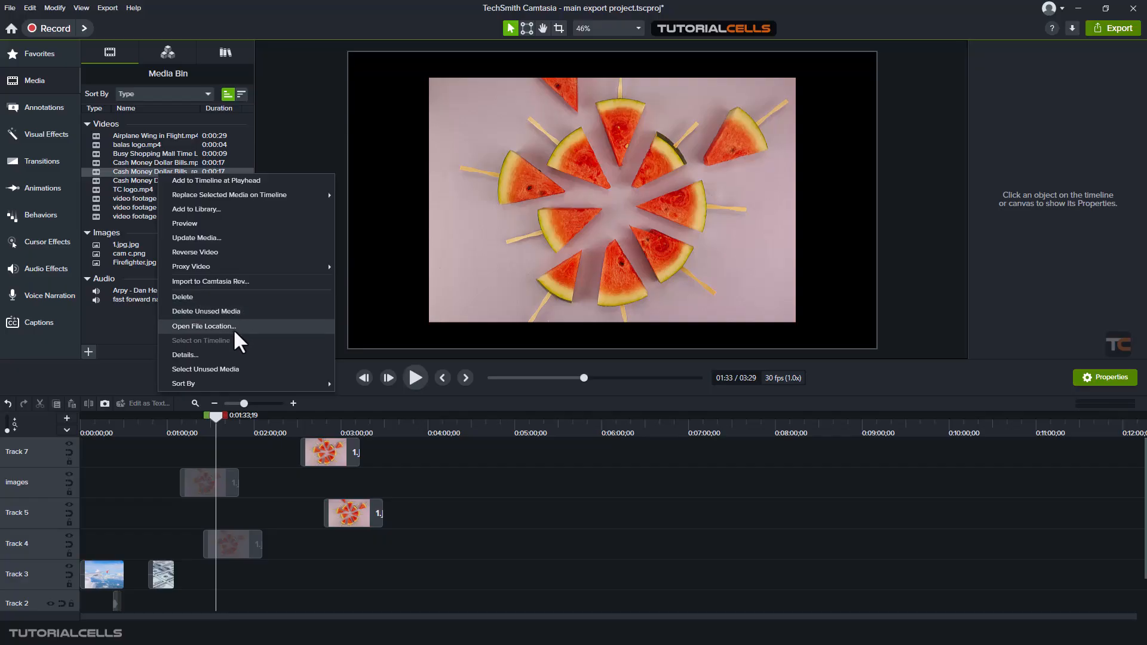
left_click(232, 368)
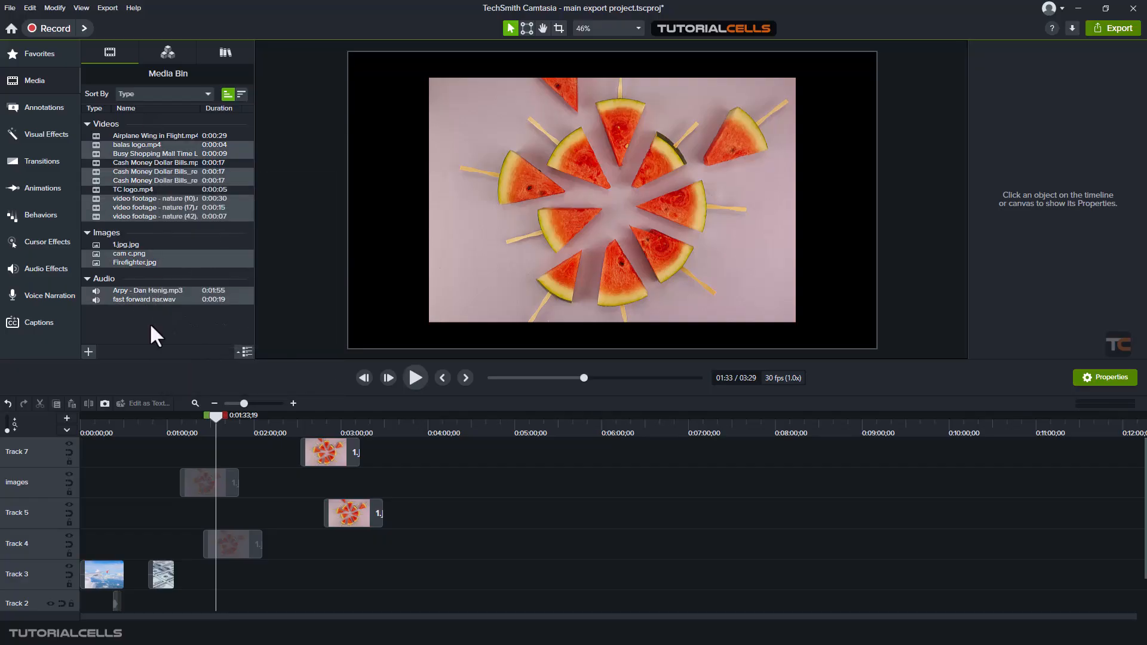
left_click(177, 323)
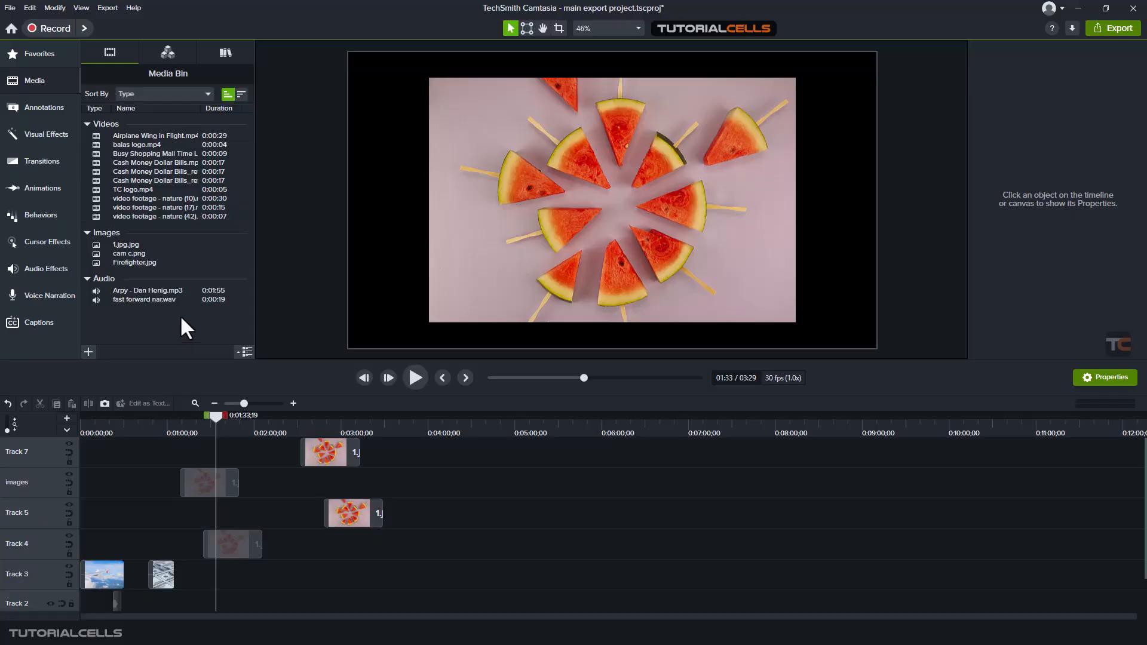
right_click(180, 316)
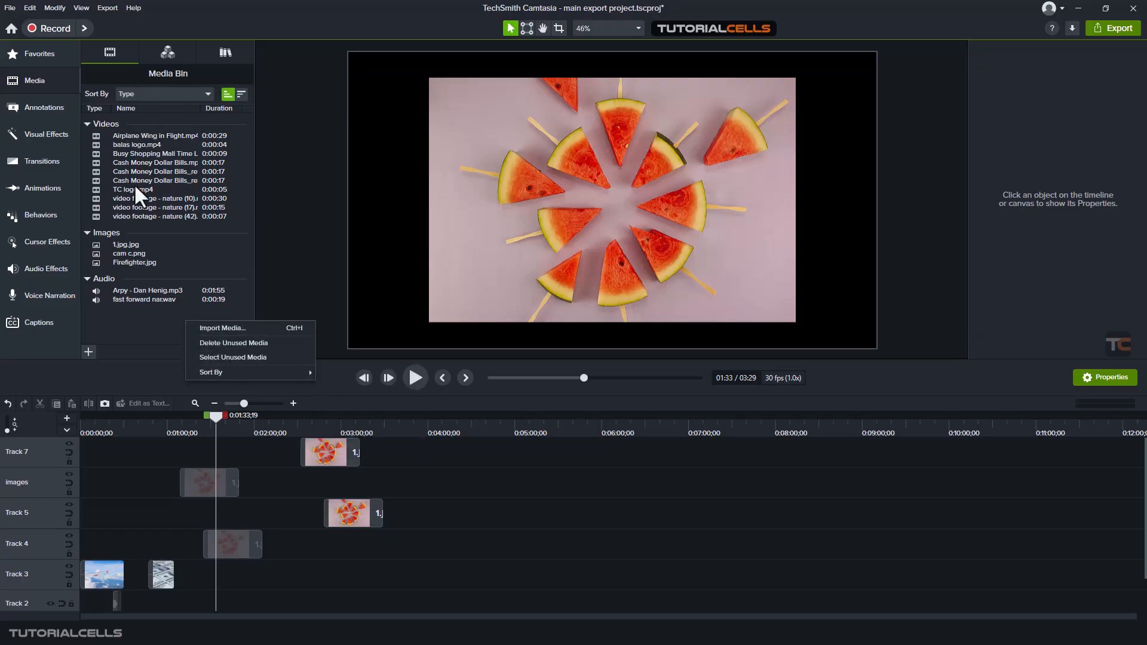
left_click(160, 91)
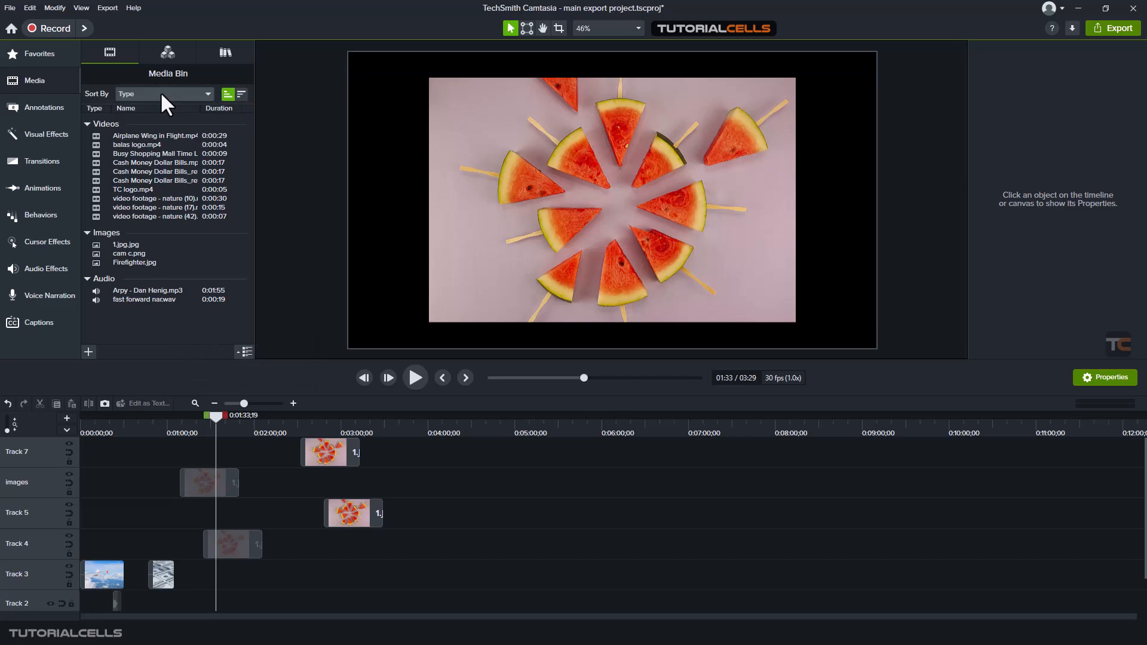
left_click(160, 91)
left_click(127, 317)
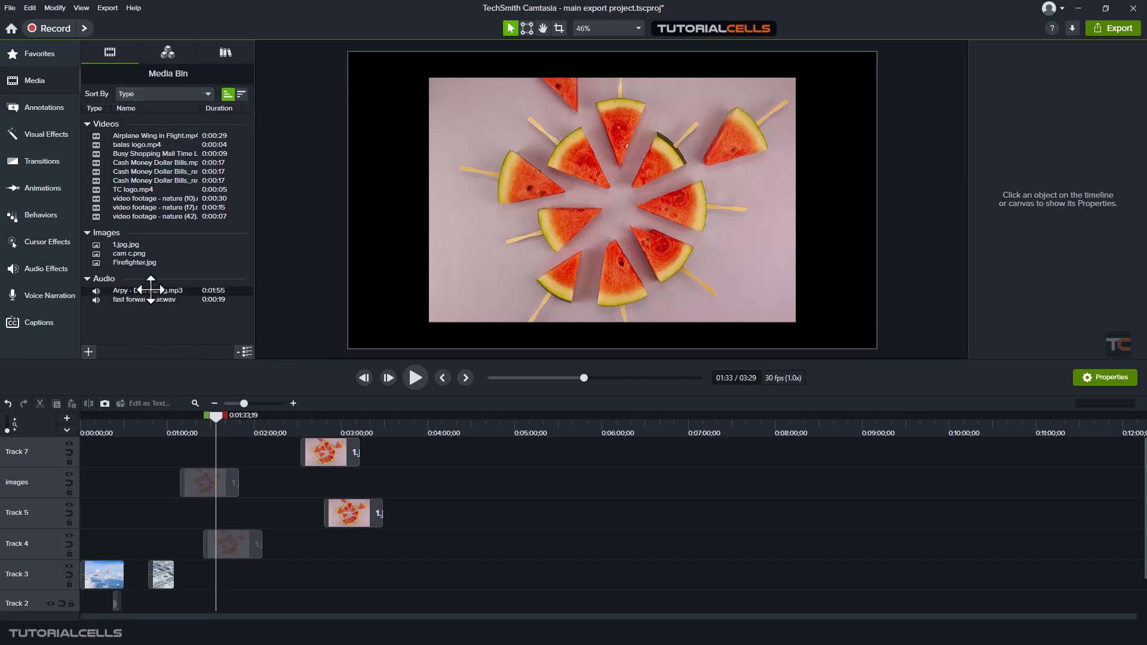
- Open the file location of video footage - nature (42) to view the source file, and close the folder
right_click(143, 217)
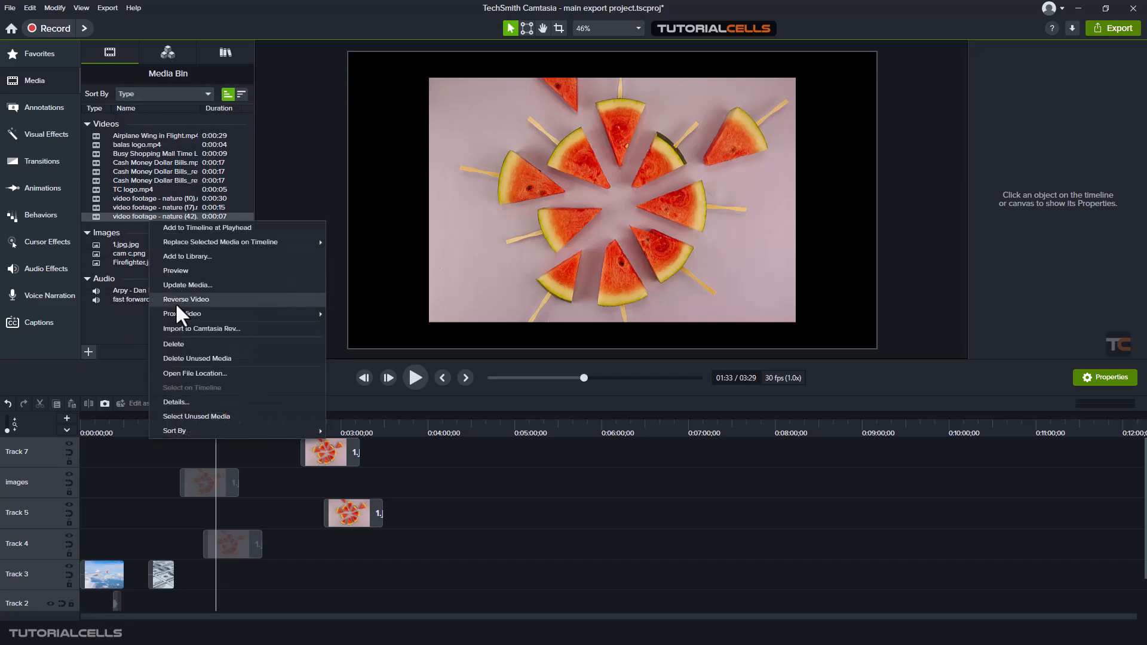
left_click(203, 373)
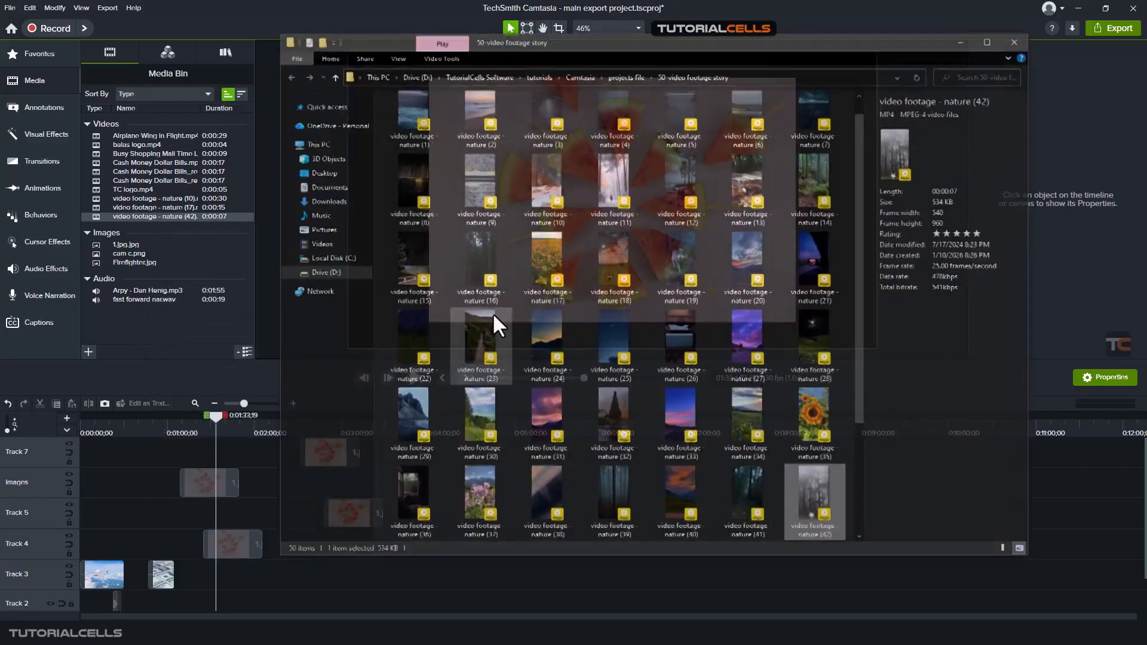
scroll(625, 329, "down", 2)
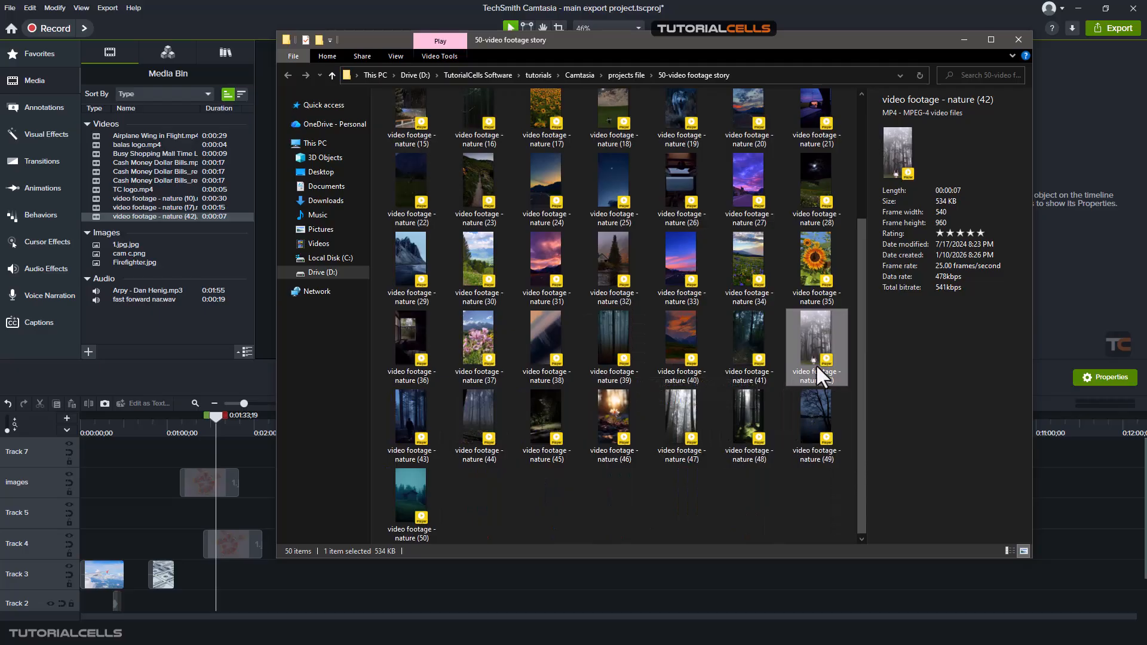
left_click(1023, 46)
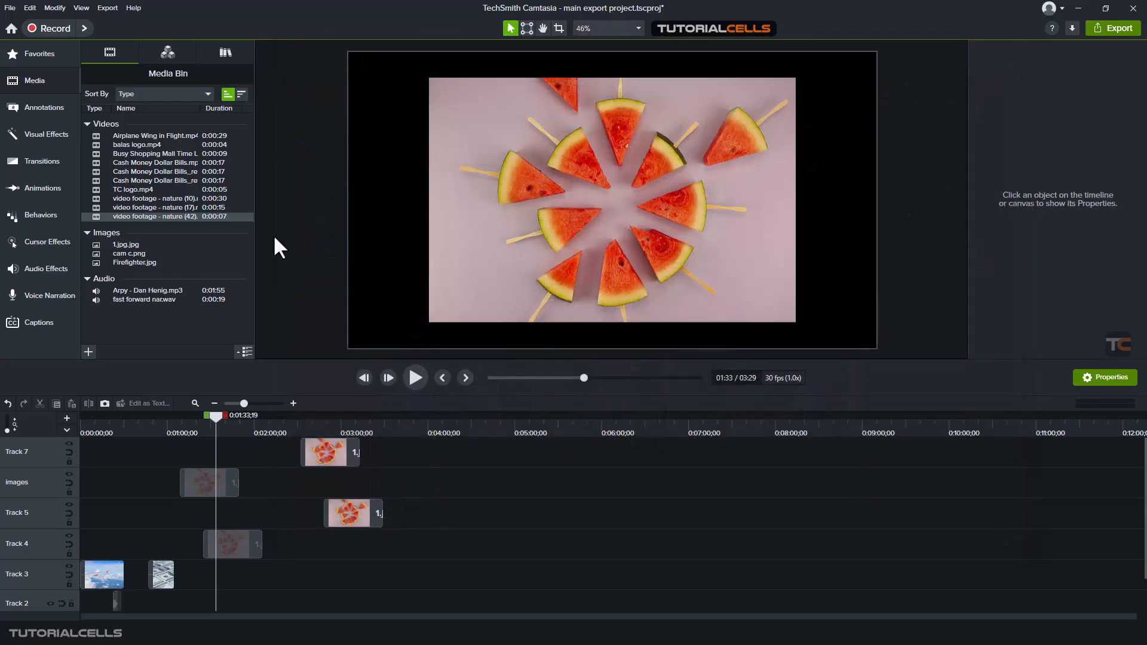
right_click(125, 244)
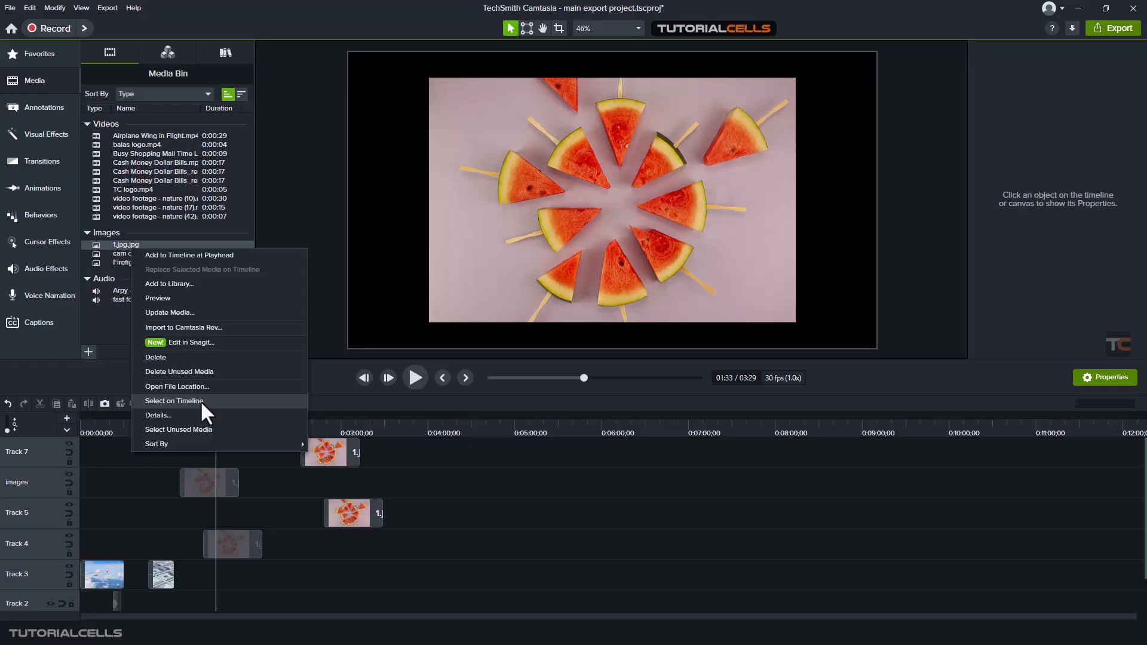
left_click(121, 456)
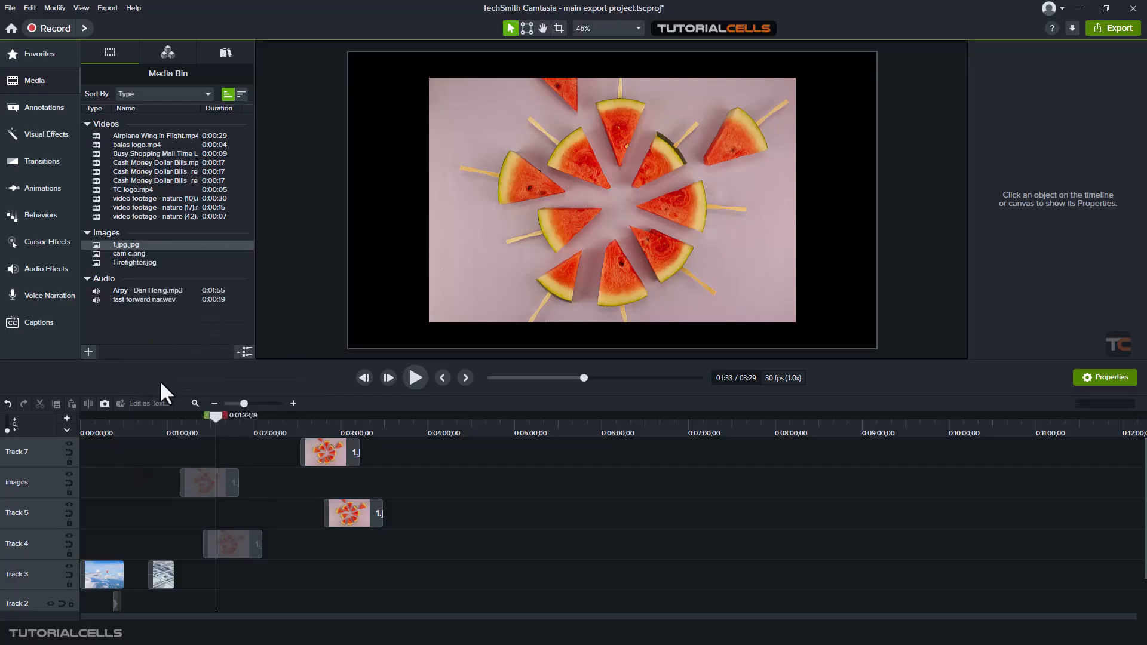
right_click(143, 217)
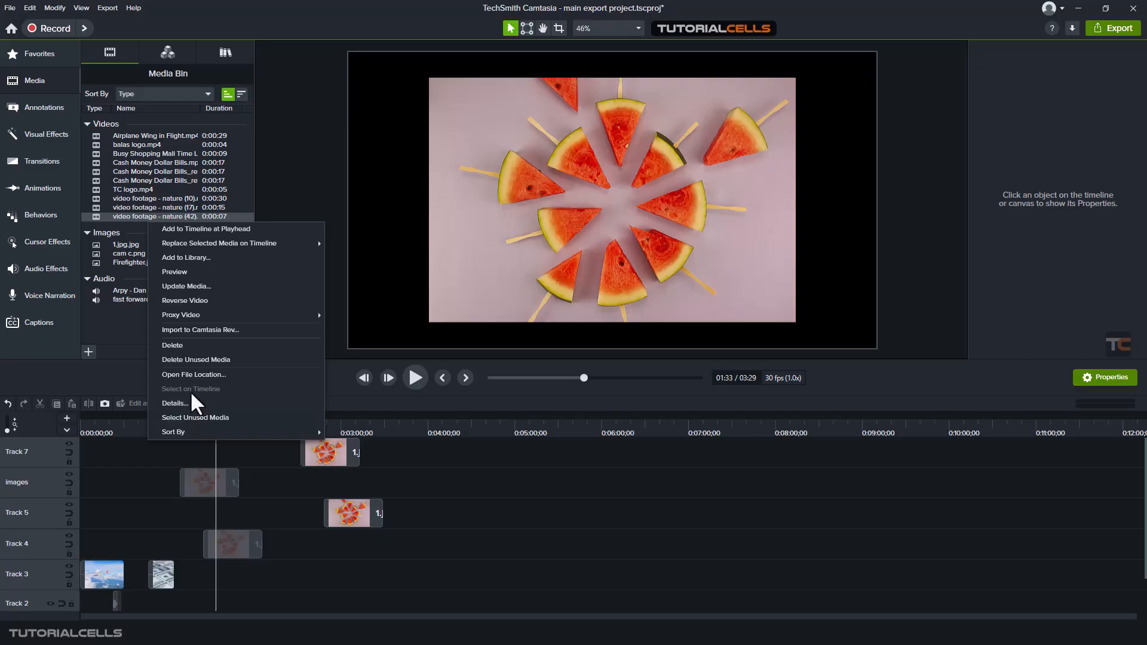
left_click(164, 452)
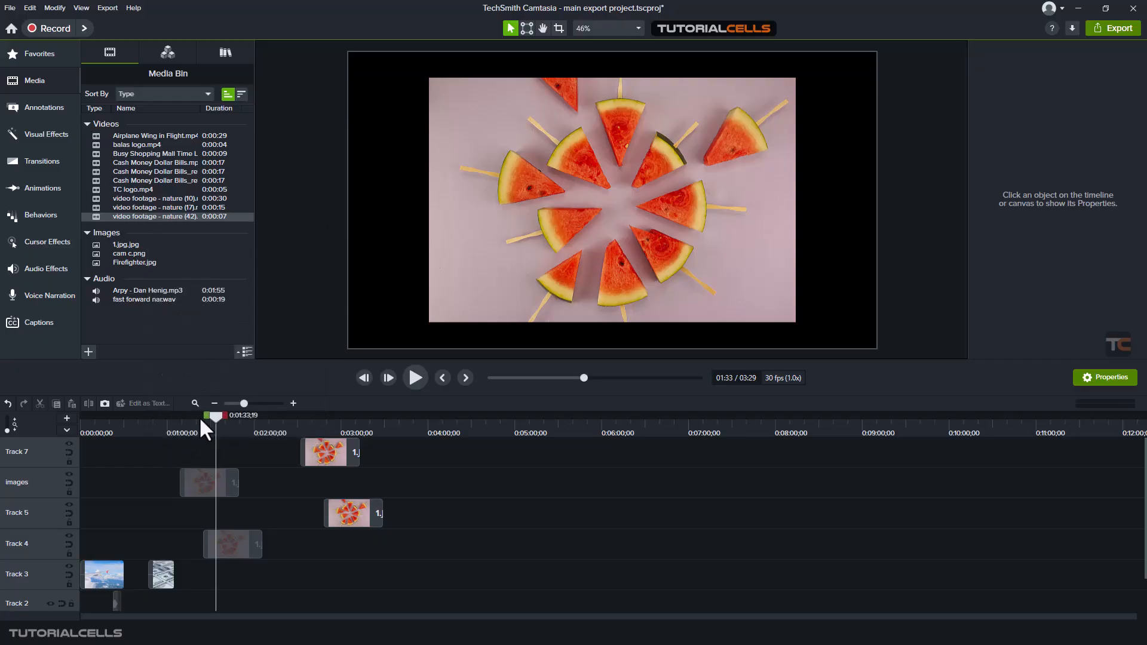
- Move the playhead to about 0:53 and use Select on Timeline for Airplane Wing in Flight.mp4 in the Media Bin
left_click_drag(222, 417, 166, 422)
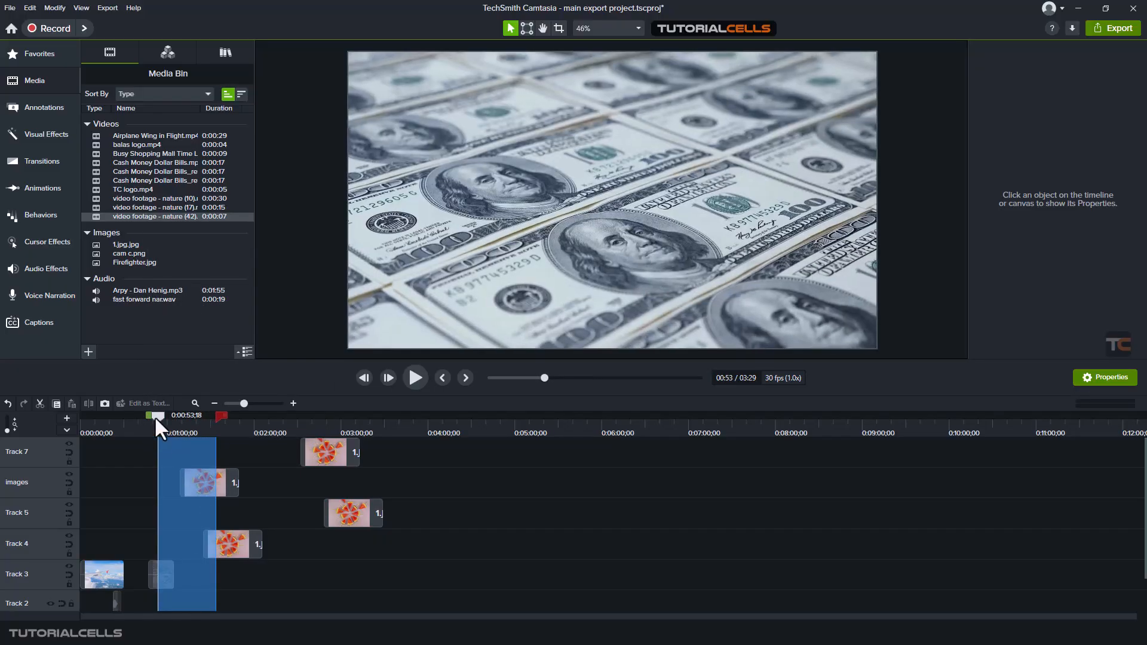
double_click(156, 416)
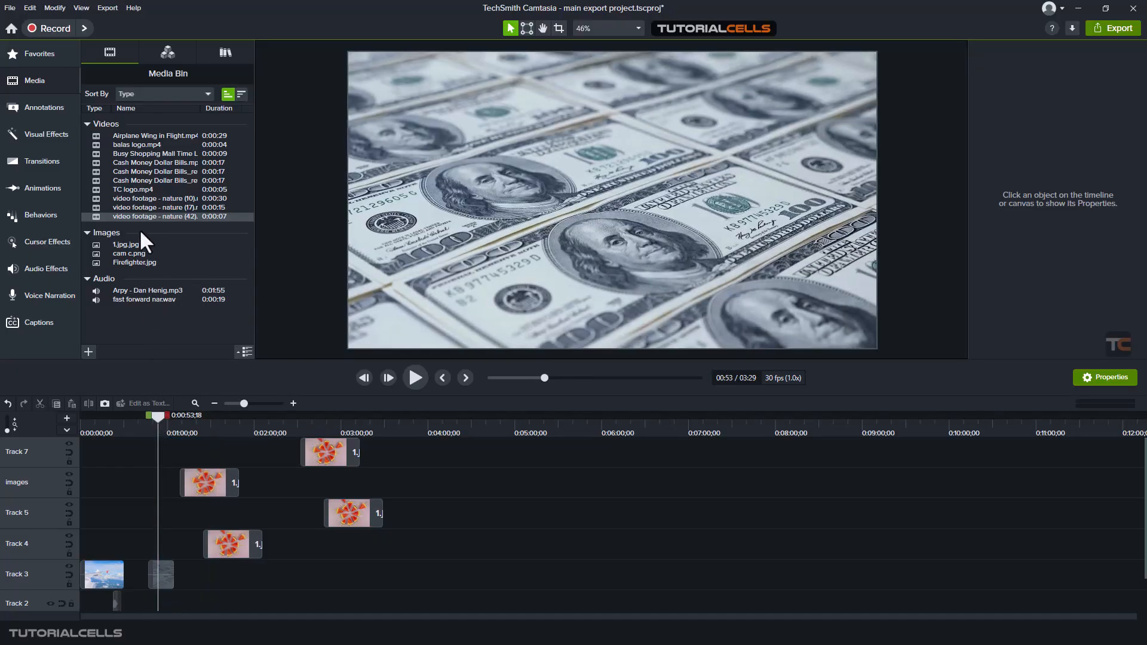
right_click(159, 137)
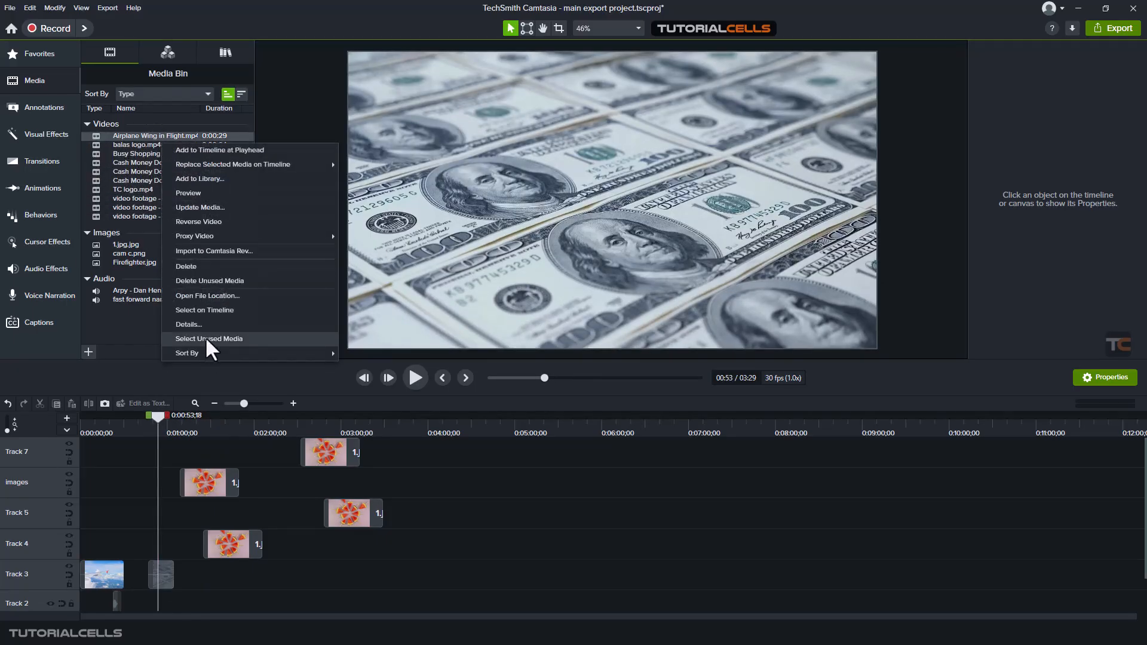
left_click(207, 307)
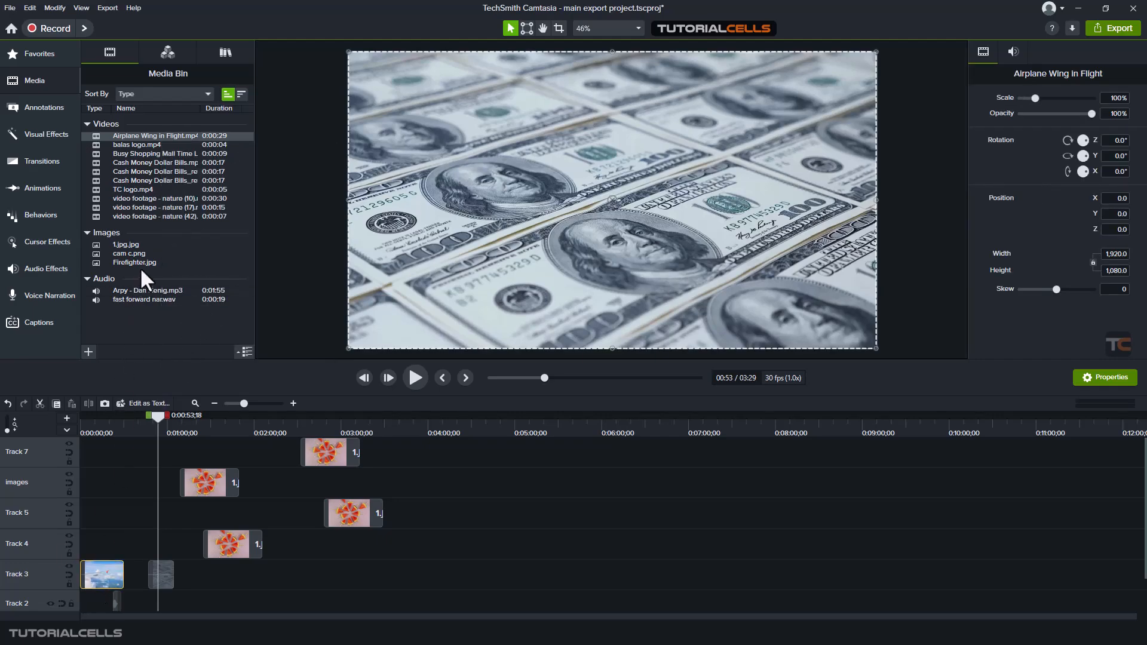
- Select every timeline clip that uses 1.jpg.jpg from its Media Bin entry, and clear the selection
right_click(137, 246)
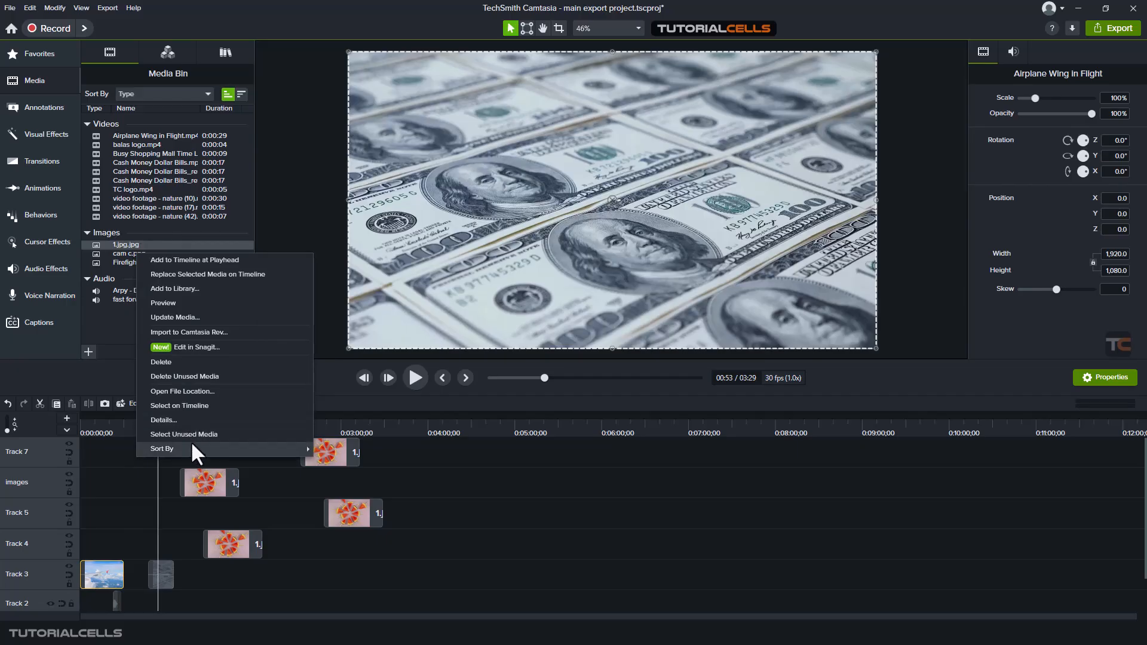
left_click(188, 407)
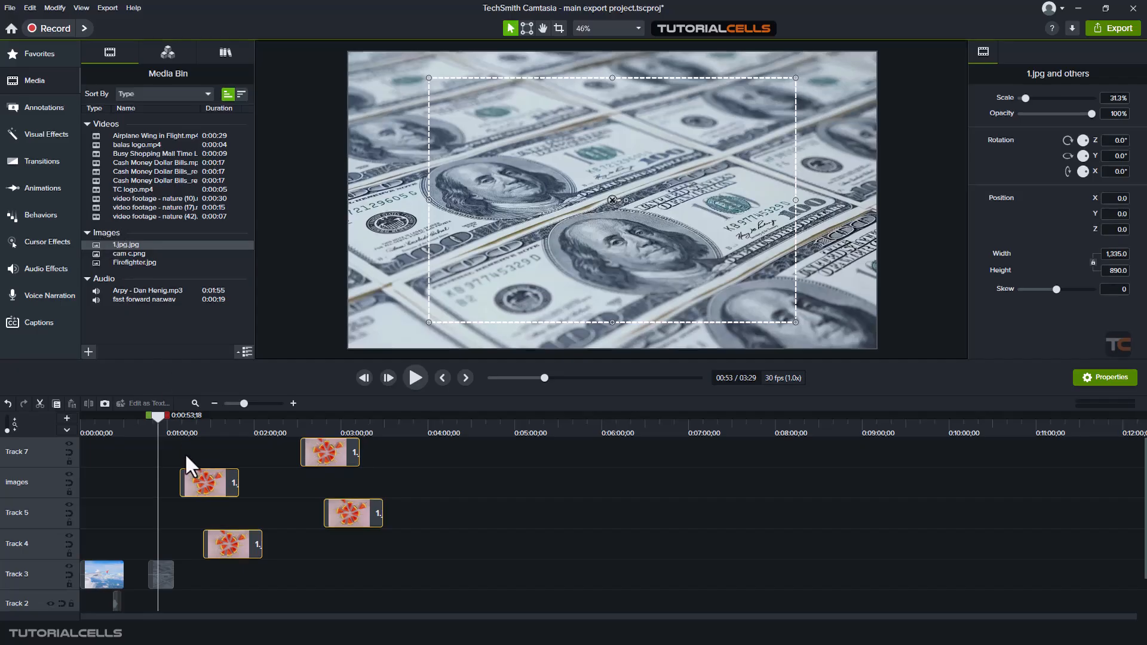
left_click(301, 533)
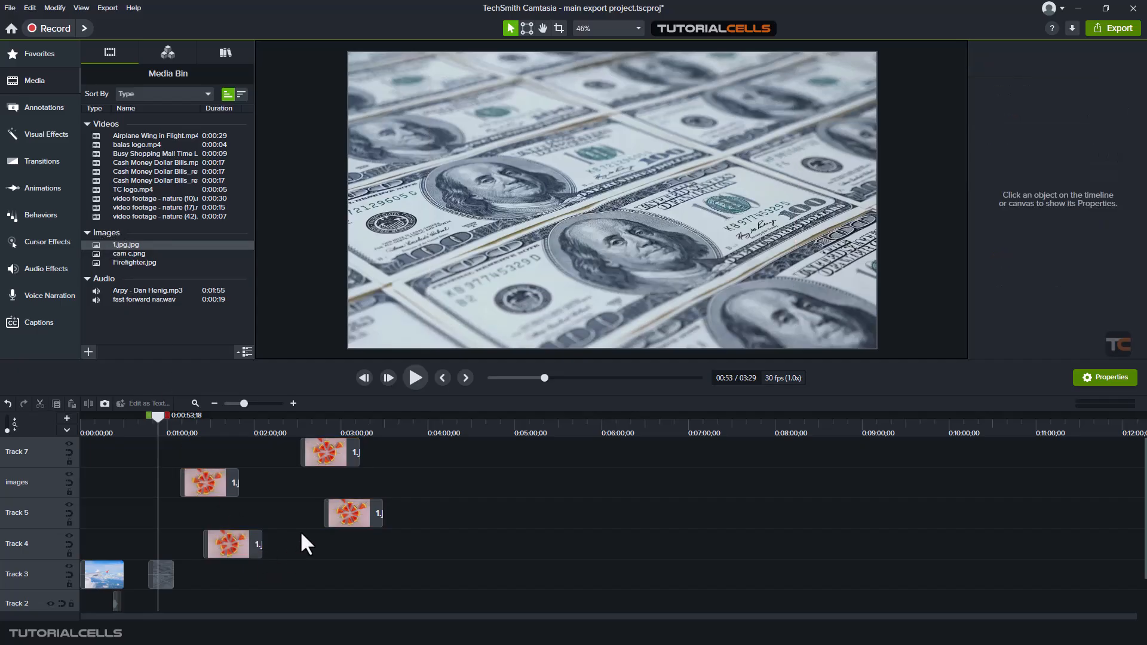
right_click(161, 296)
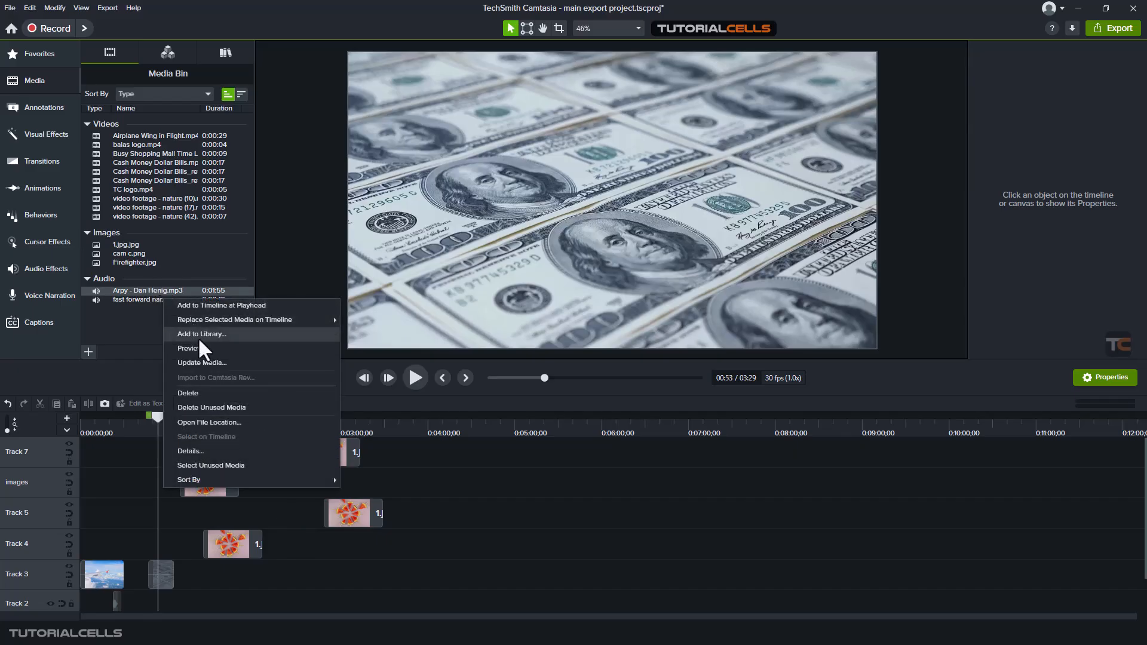
mouse_move(197, 478)
left_click(134, 316)
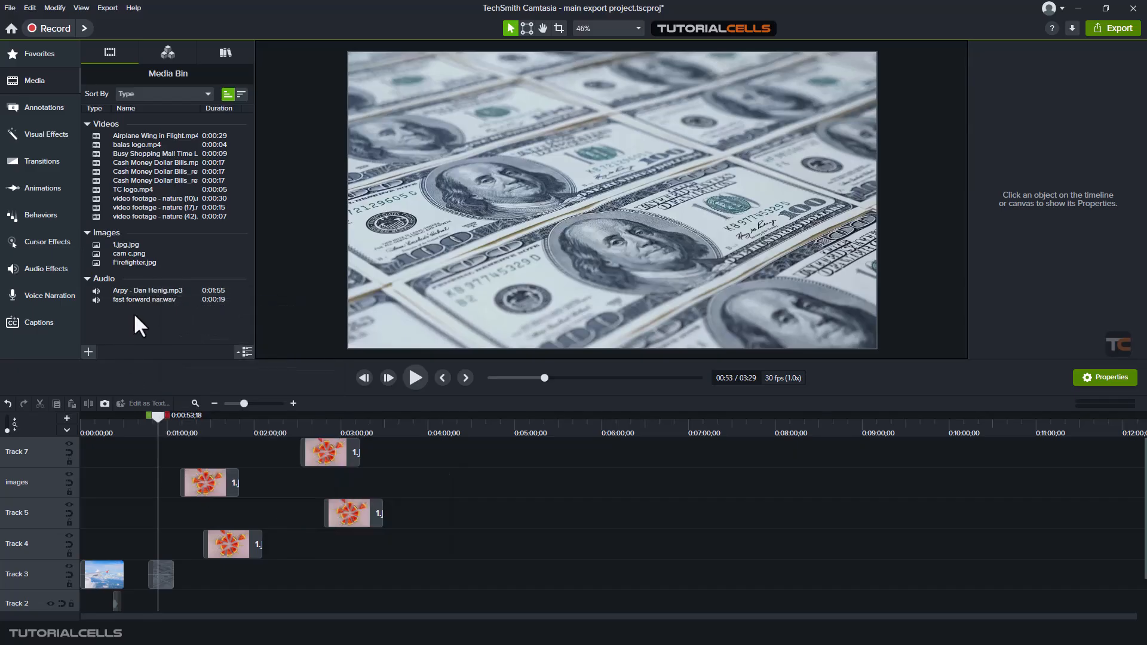